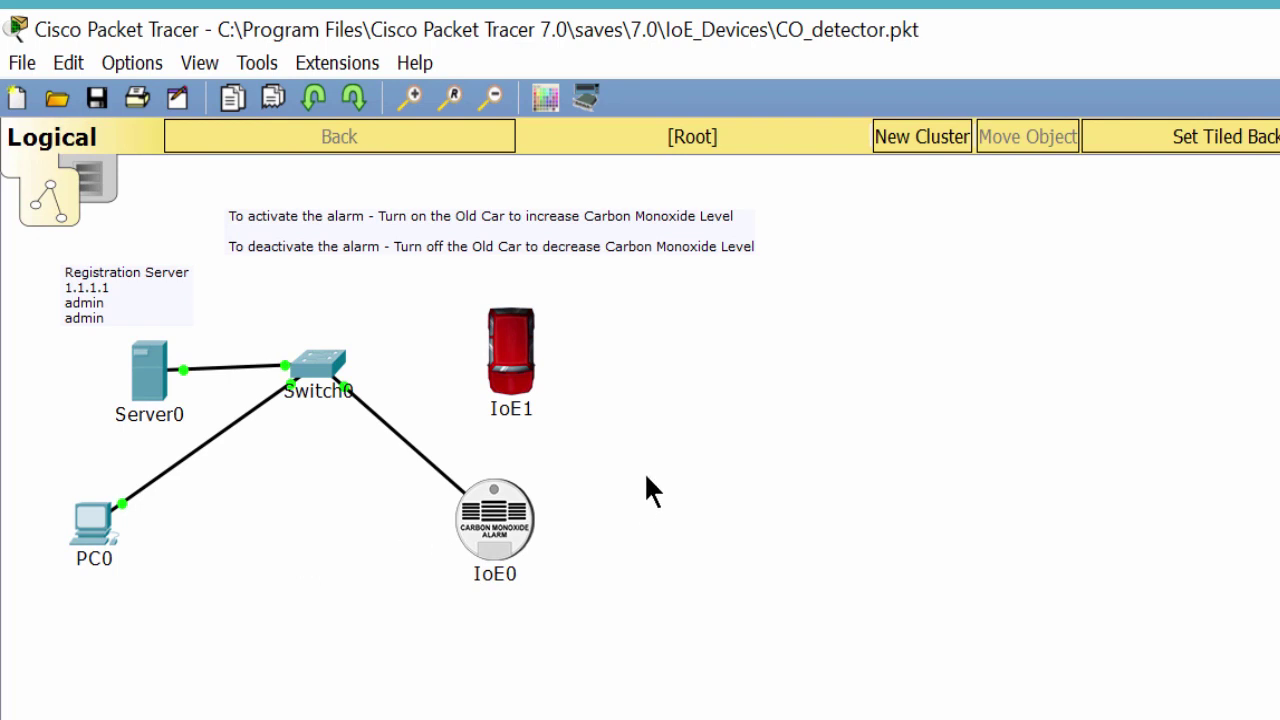
# Select and then deselect the carbon monoxide alarm IoE0 and the old car IoE1 on the canvas.
pyautogui.moveTo(648, 448); pyautogui.dragTo(421, 625)
pyautogui.click(557, 625)
pyautogui.moveTo(504, 586)
pyautogui.moveTo(583, 295); pyautogui.dragTo(453, 414)
pyautogui.click(679, 439)
pyautogui.moveTo(549, 415)
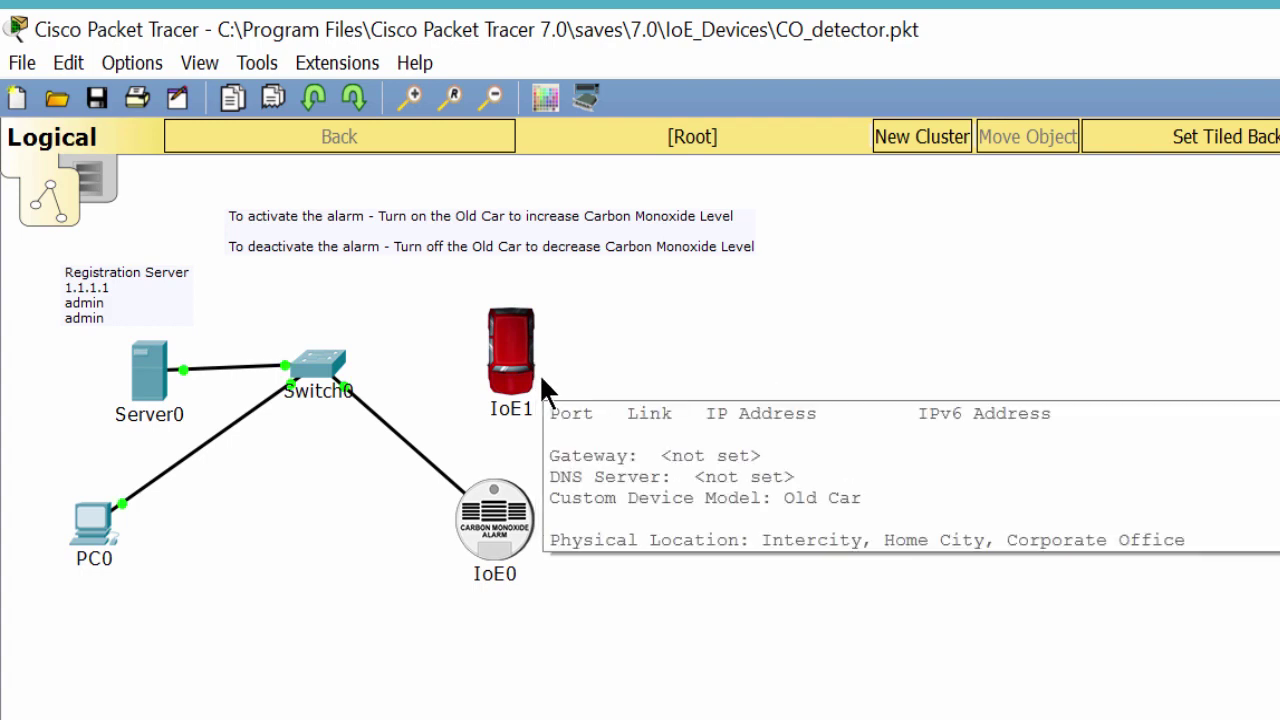
# Load the 1.1.1.1 registration server page in PC0's web browser.
pyautogui.click(95, 527)
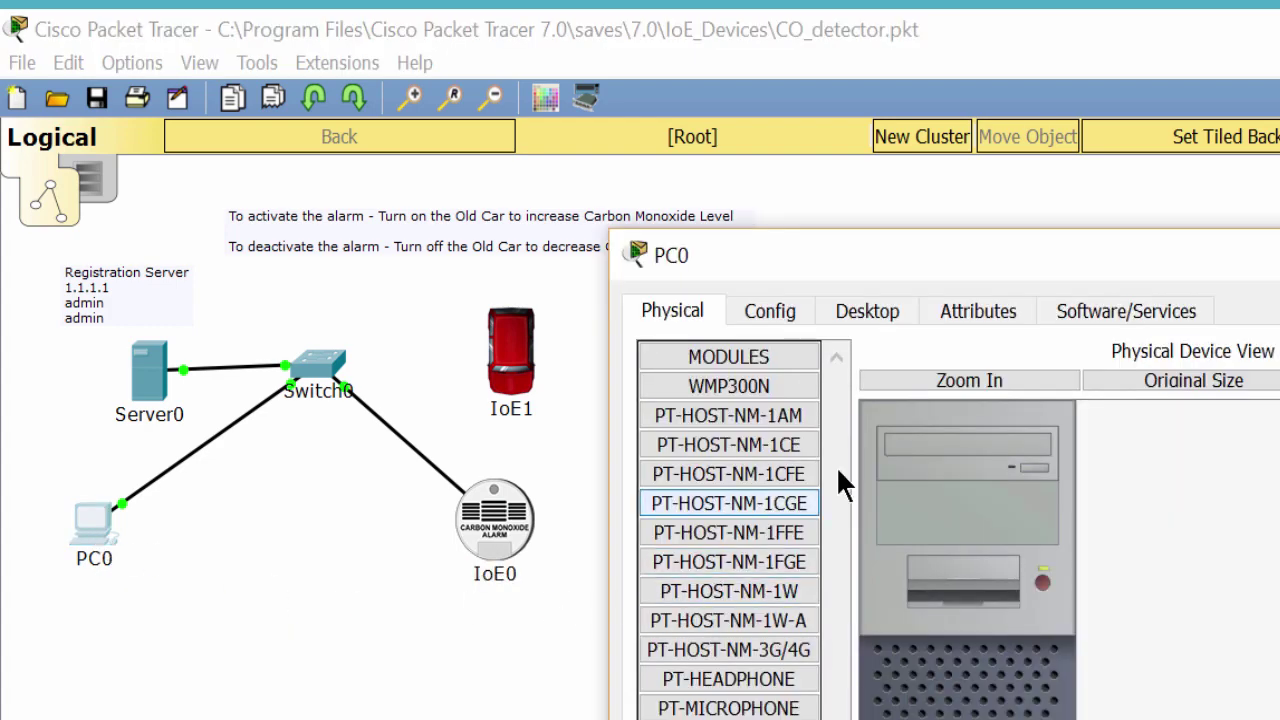
pyautogui.click(895, 306)
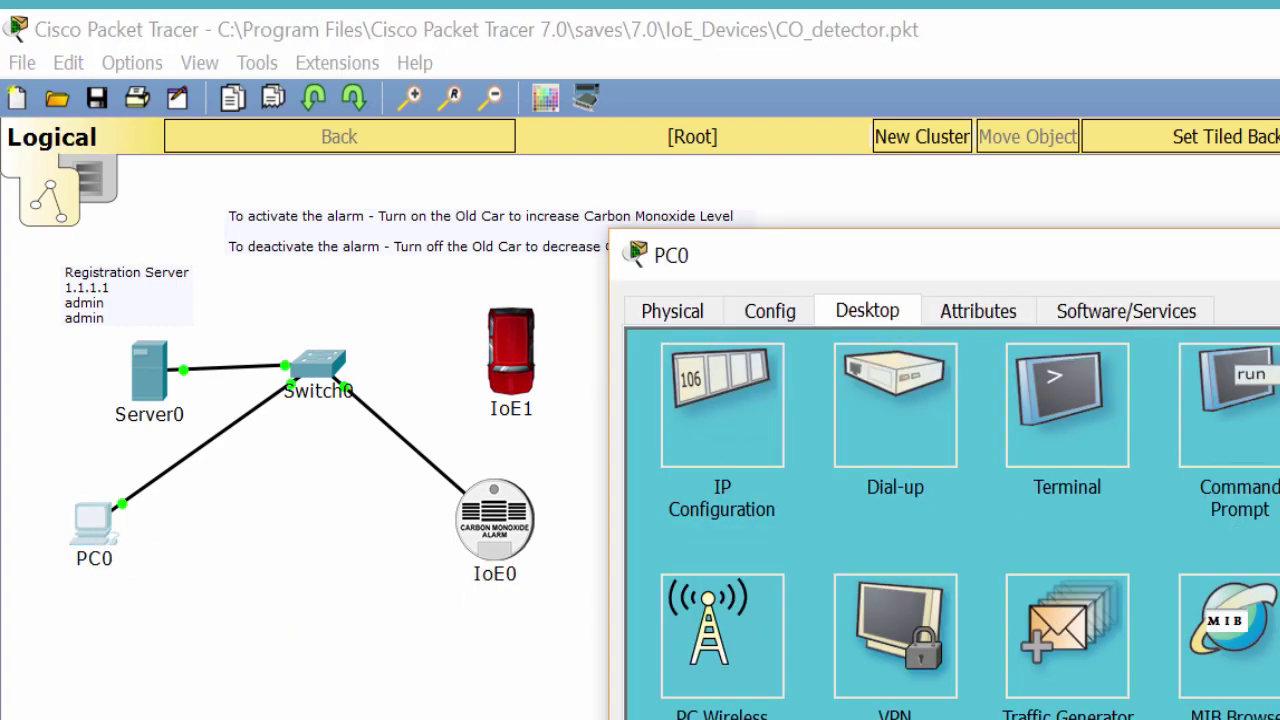
pyautogui.click(1270, 400)
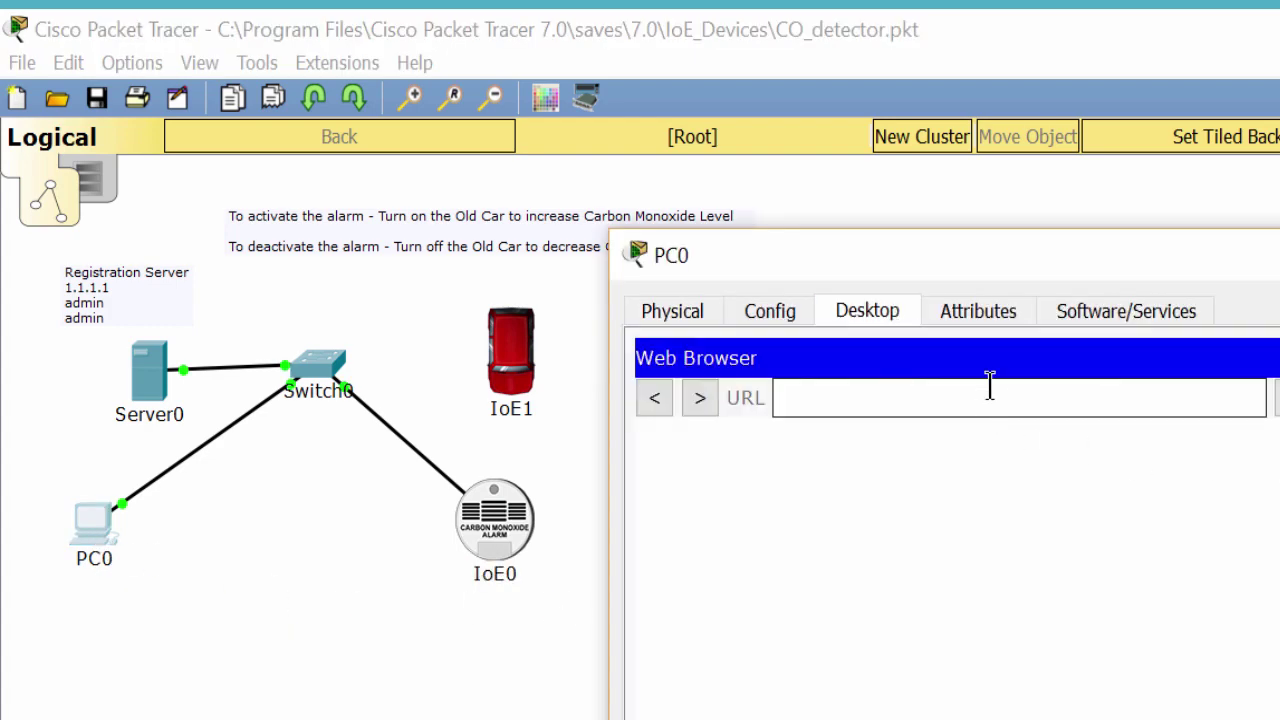
pyautogui.write('1.1.1.1')
pyautogui.press('Return')
# Sign in with the admin username and password, then expand IoE0 to show Alarm and Level.
pyautogui.click(1068, 494)
pyautogui.write('admin')
pyautogui.press('Tab')
pyautogui.write('admin')
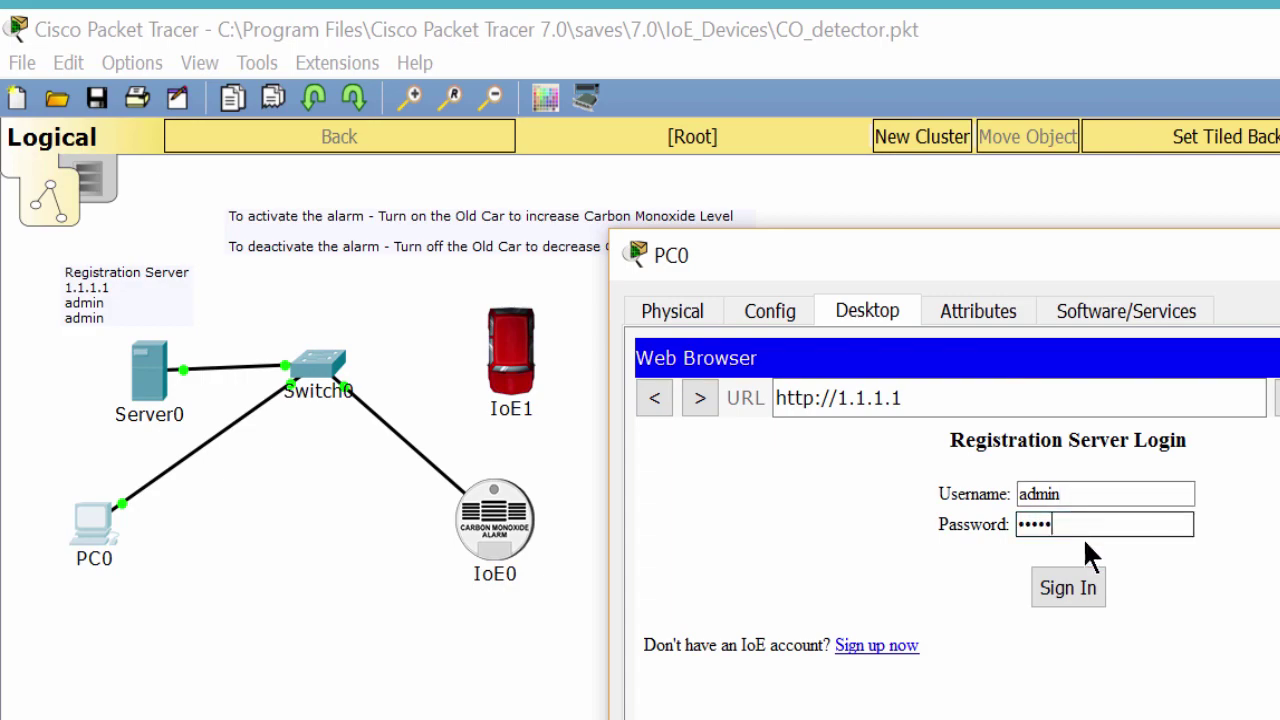
pyautogui.click(1082, 572)
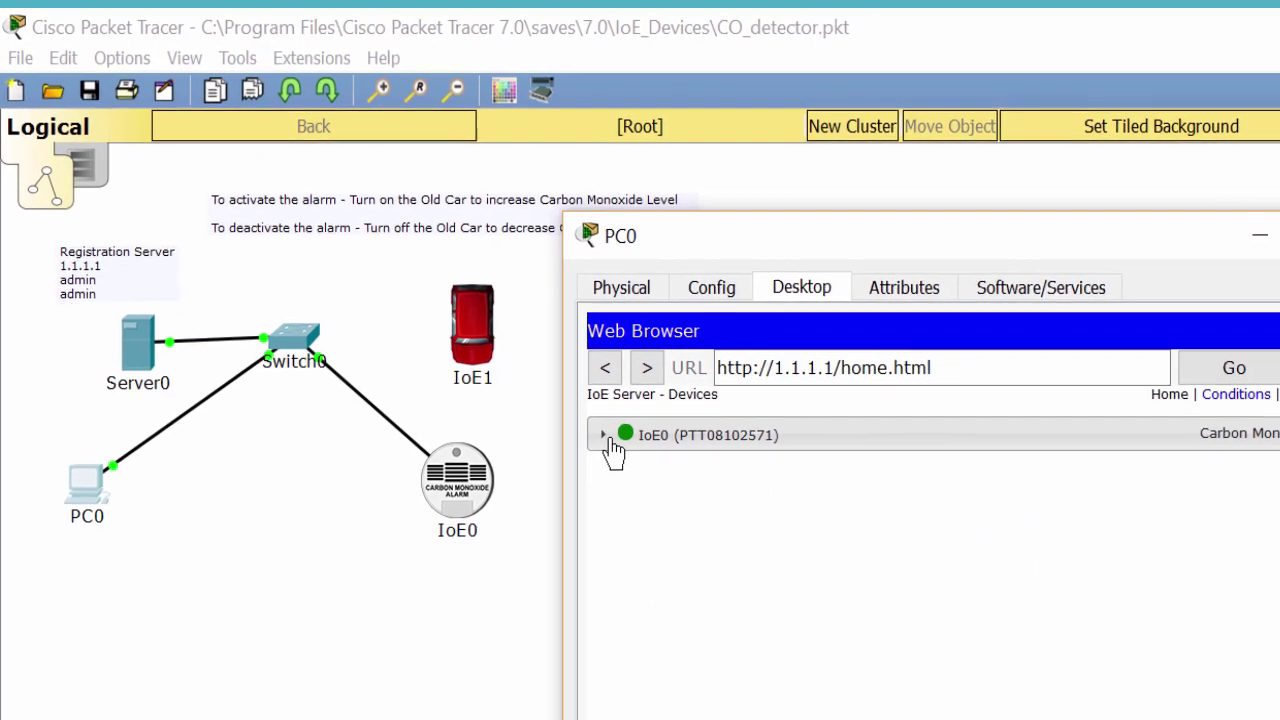
pyautogui.click(604, 436)
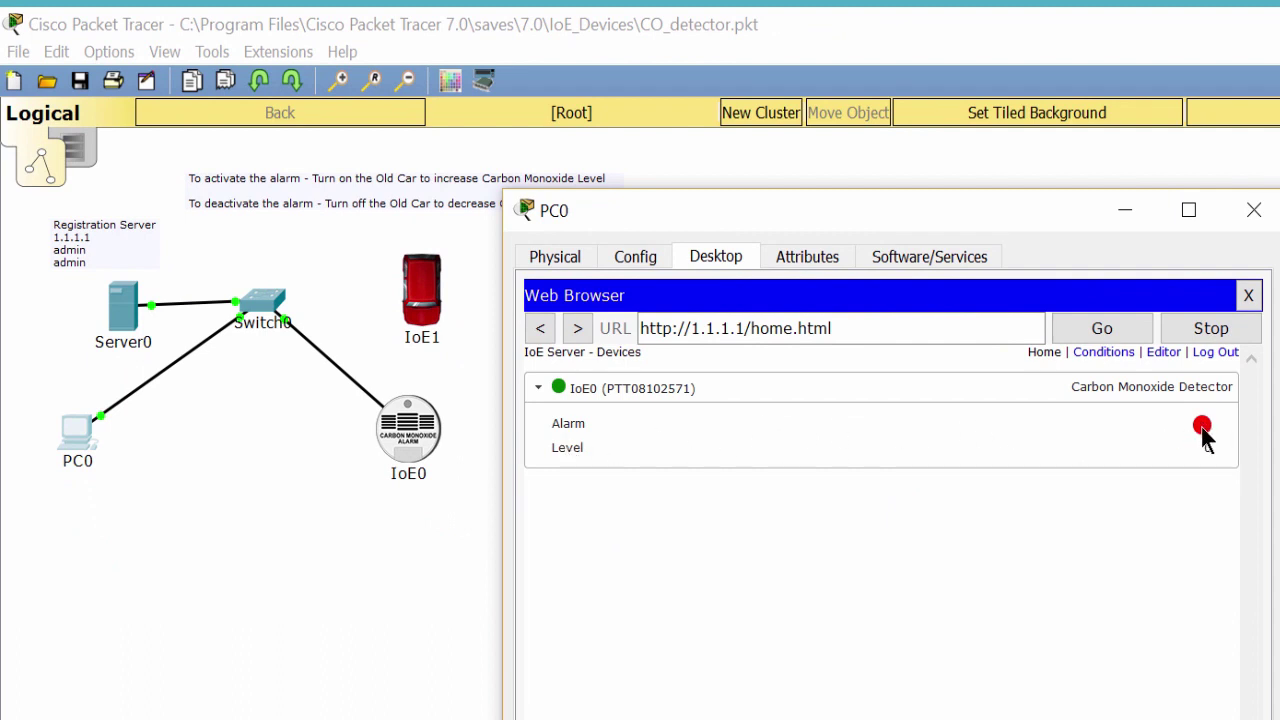
# Turn on the old car and watch IoE0's CO Level climb to 22.5187 in PC0's browser.
pyautogui.moveTo(1031, 225); pyautogui.dragTo(1126, 210)
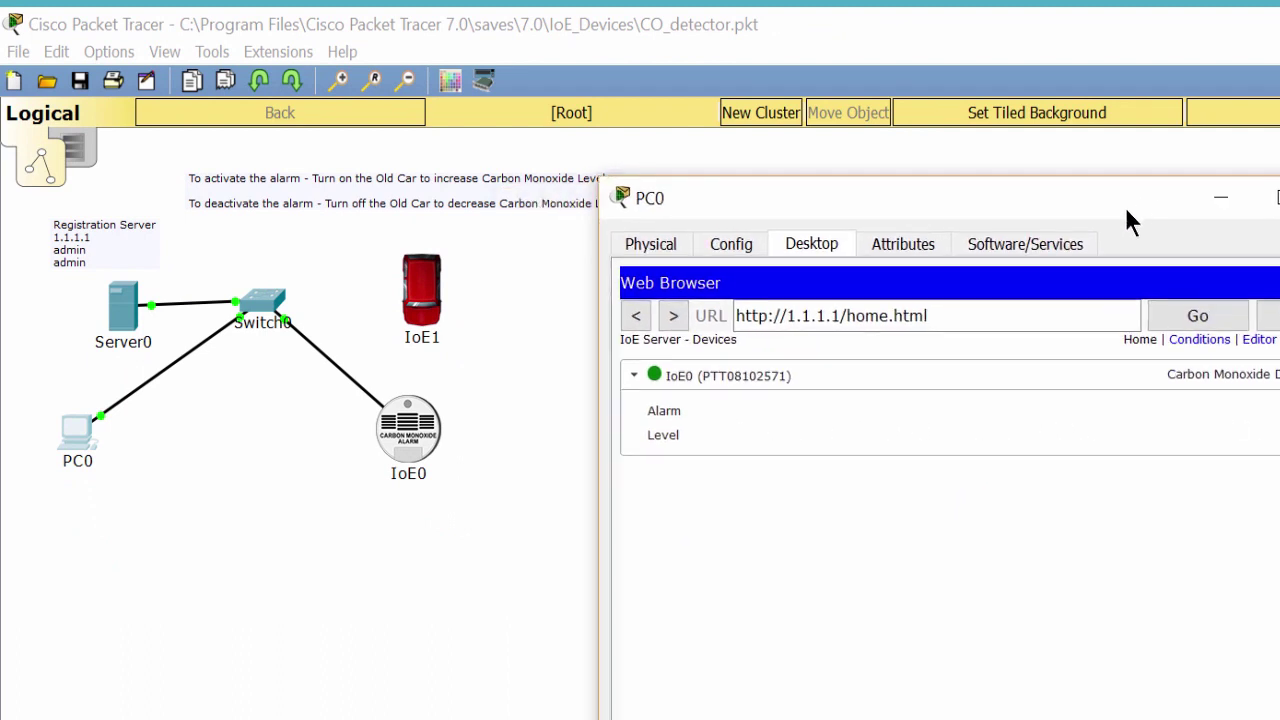
pyautogui.keyDown('alt'); pyautogui.click(428, 302); pyautogui.keyUp('alt')
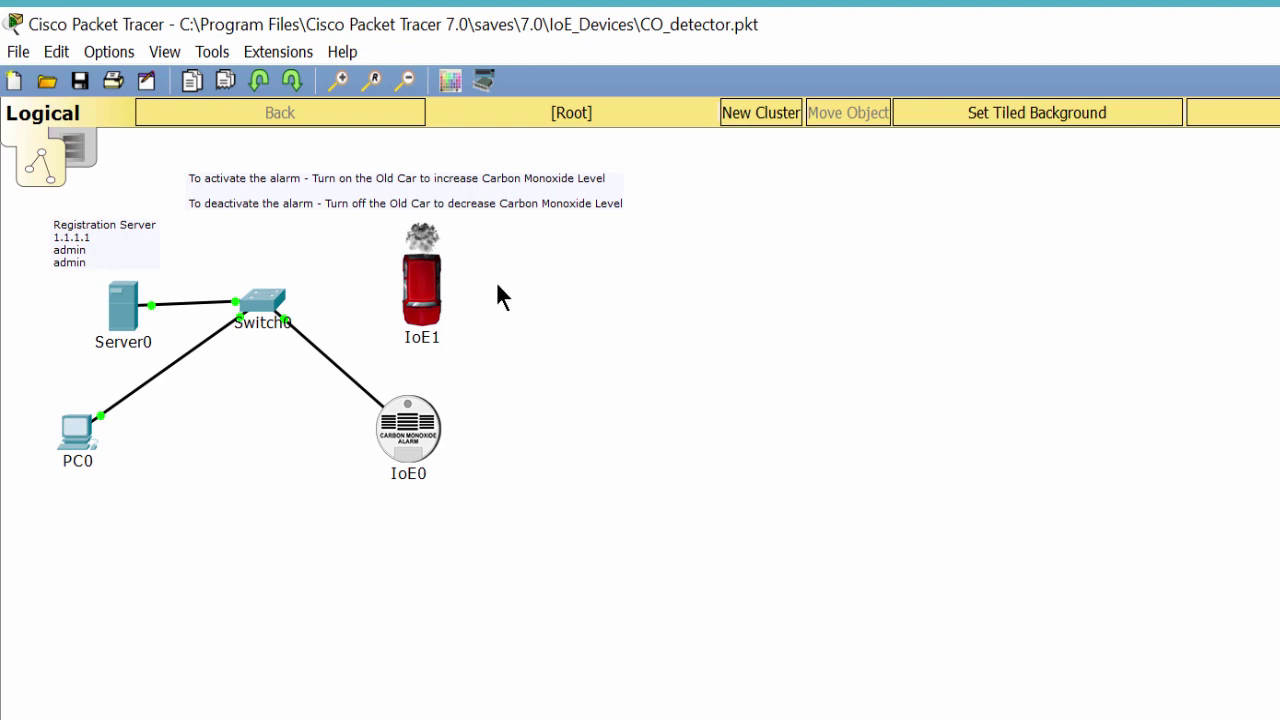
pyautogui.hotkey('alt', 'Tab')
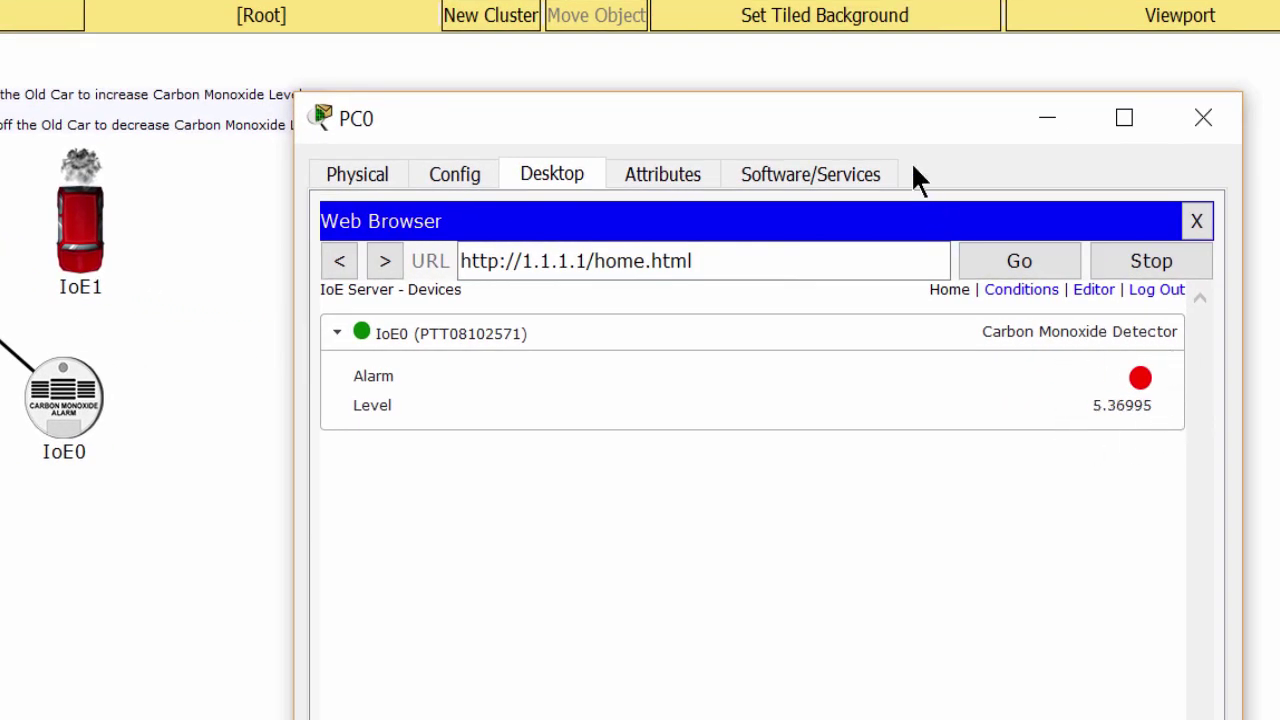
pyautogui.moveTo(904, 143); pyautogui.dragTo(785, 136)
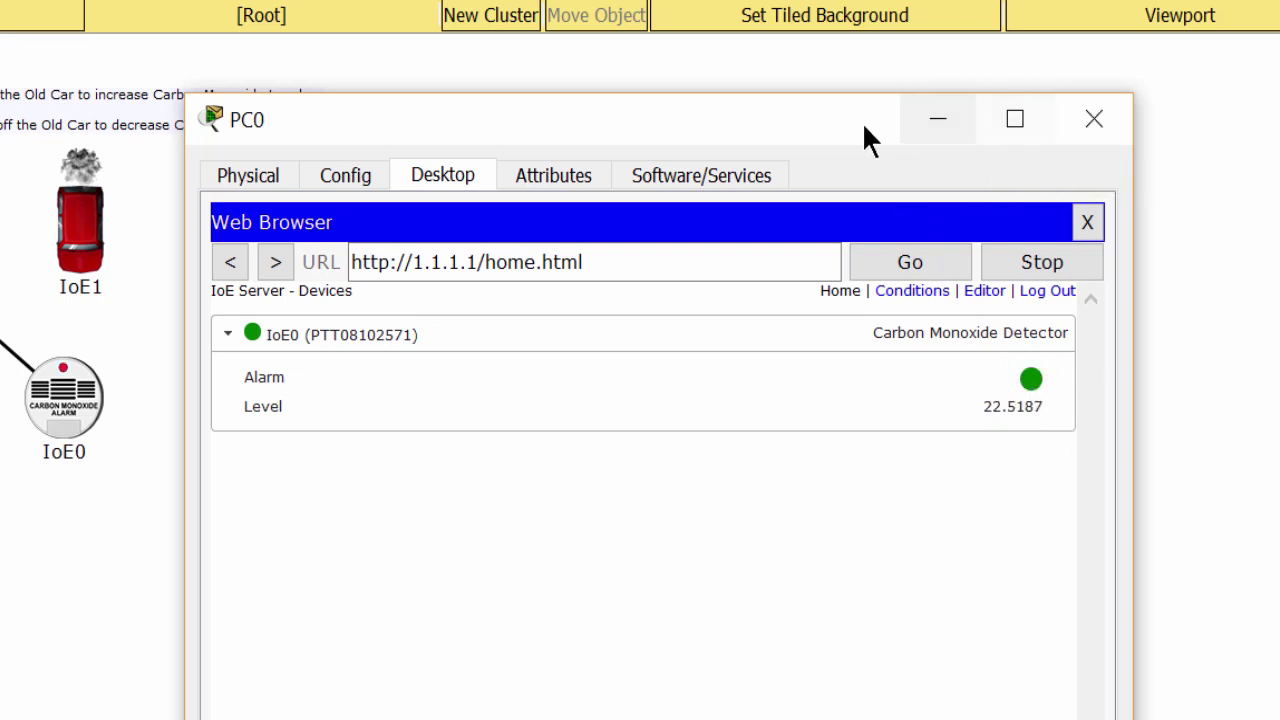
# Turn the old car off and bring the PC0 window back into view.
pyautogui.moveTo(863, 134); pyautogui.dragTo(896, 114)
pyautogui.keyDown('alt'); pyautogui.click(90, 236); pyautogui.keyUp('alt')
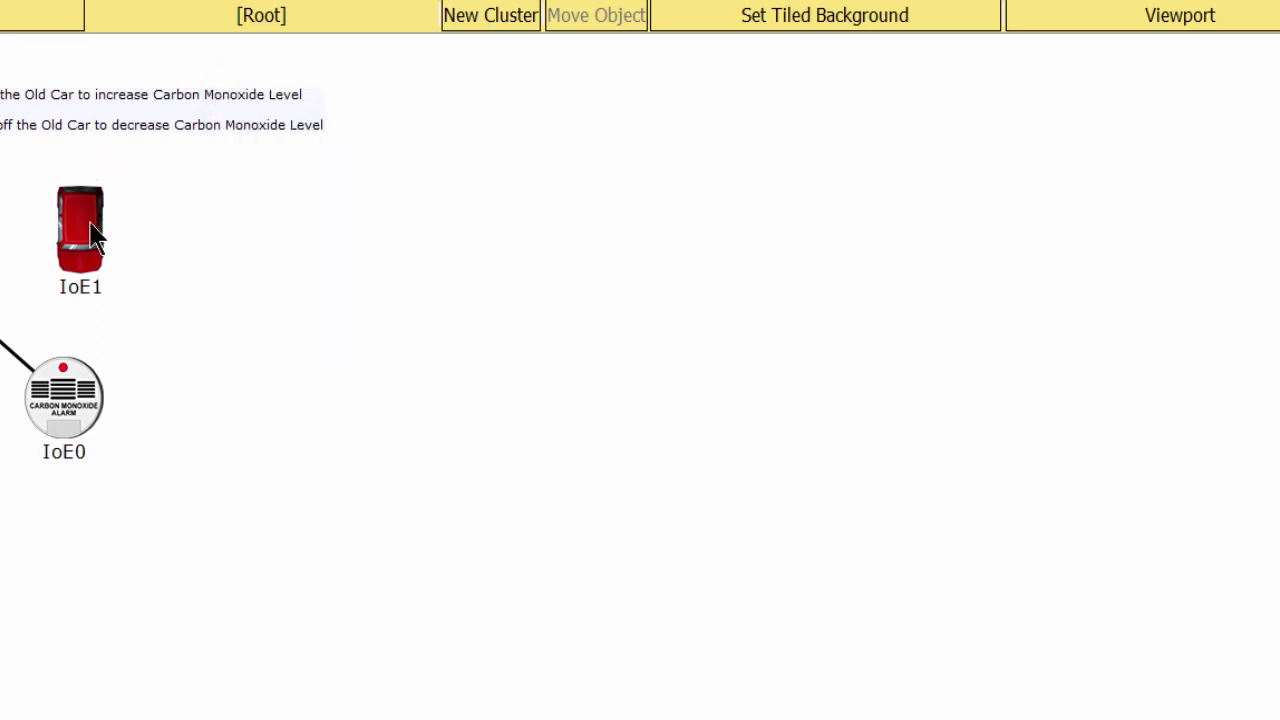
pyautogui.hotkey('alt', 'Tab')
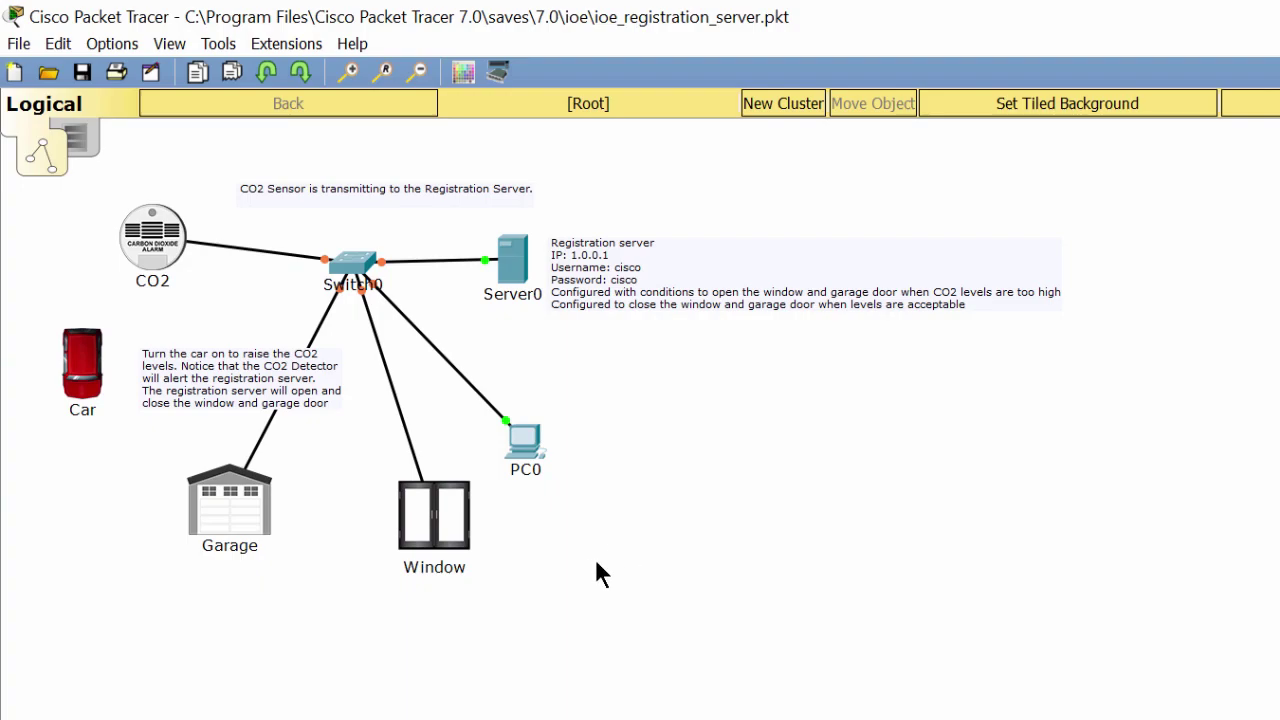
# Place the car instructions note beside PC0, start the car, and select the Garage and Window.
pyautogui.moveTo(258, 391); pyautogui.dragTo(690, 371)
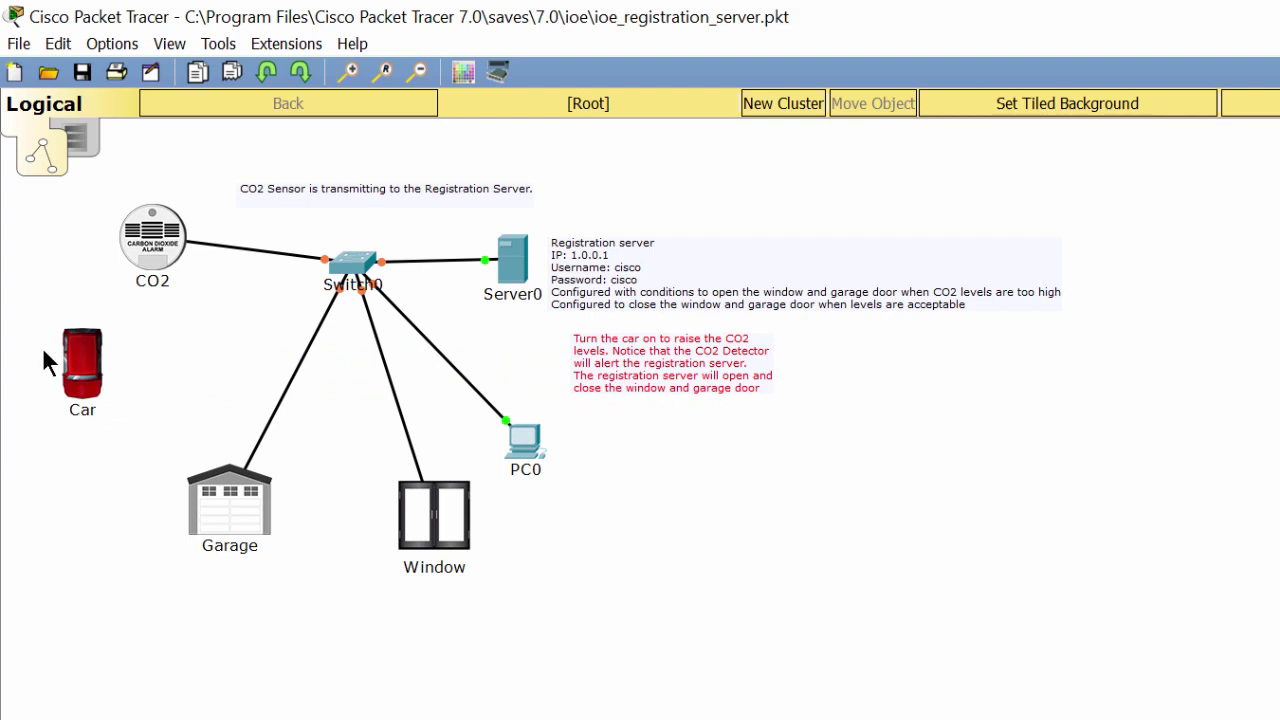
pyautogui.keyDown('alt'); pyautogui.click(85, 358); pyautogui.keyUp('alt')
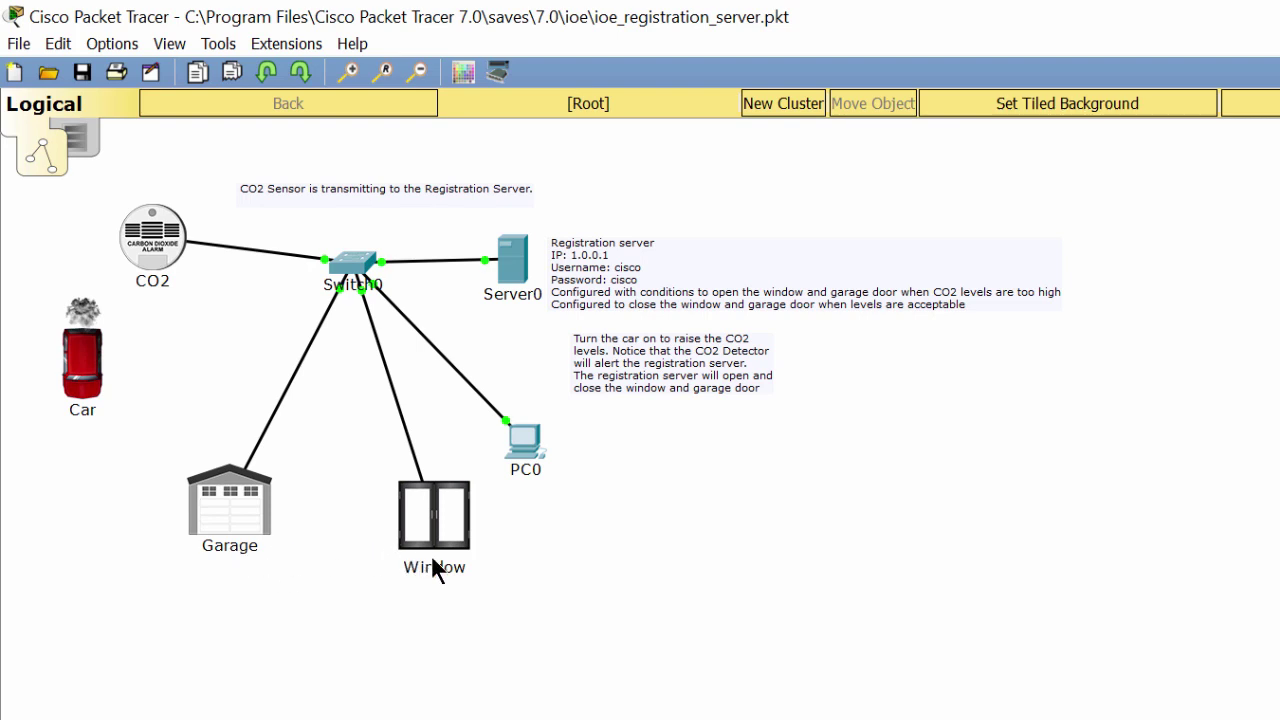
pyautogui.moveTo(431, 554)
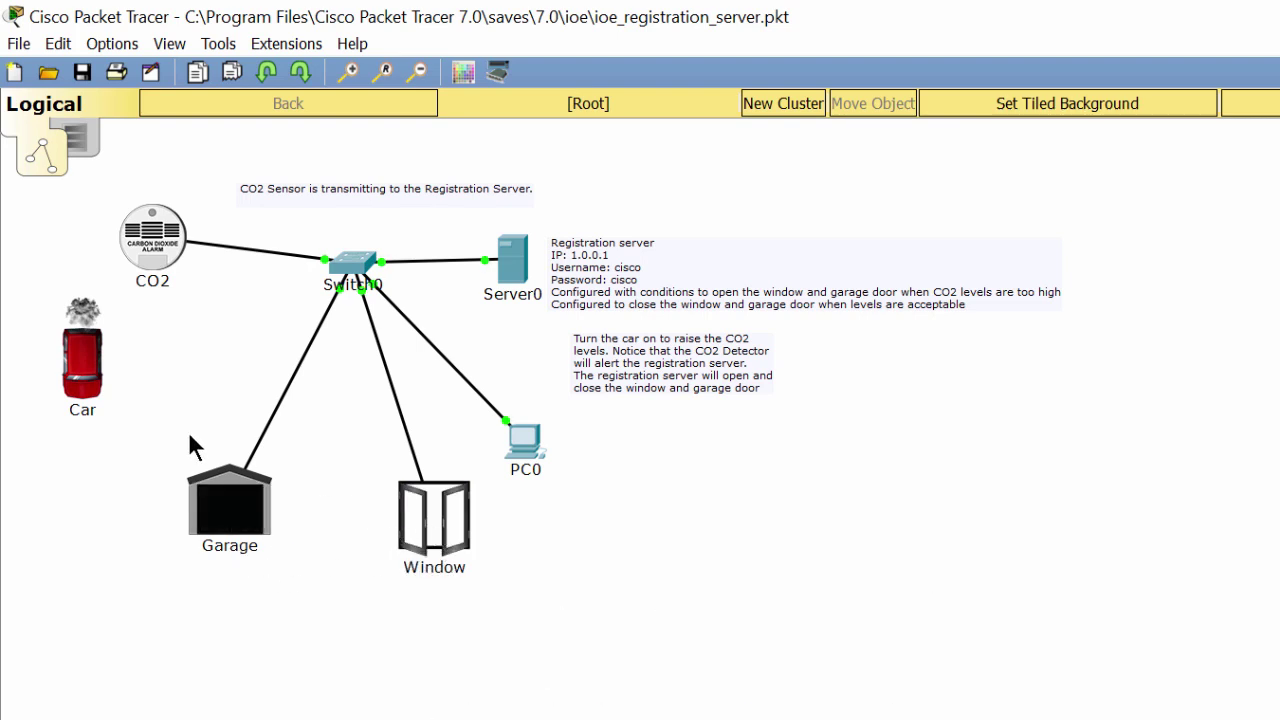
pyautogui.moveTo(163, 448); pyautogui.dragTo(482, 607)
# Load the 1.0.0.1 registration server login page in Server0's web browser.
pyautogui.click(425, 622)
pyautogui.click(508, 270)
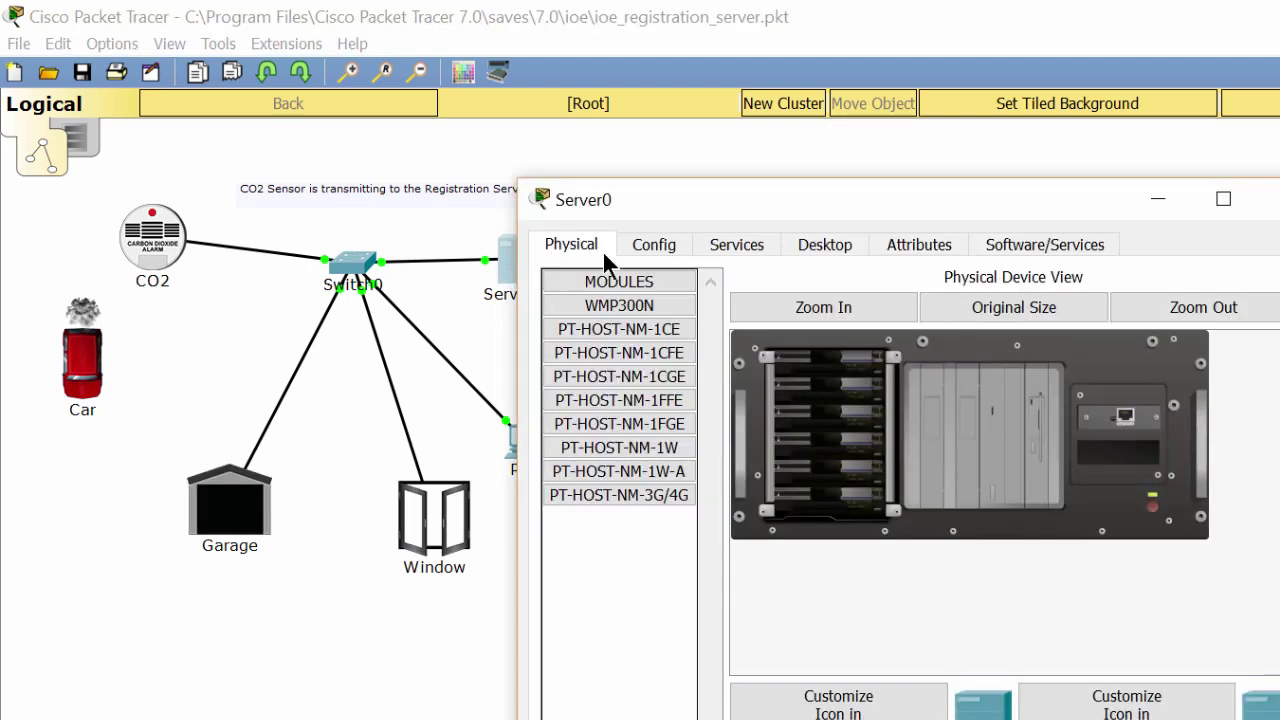
pyautogui.click(823, 244)
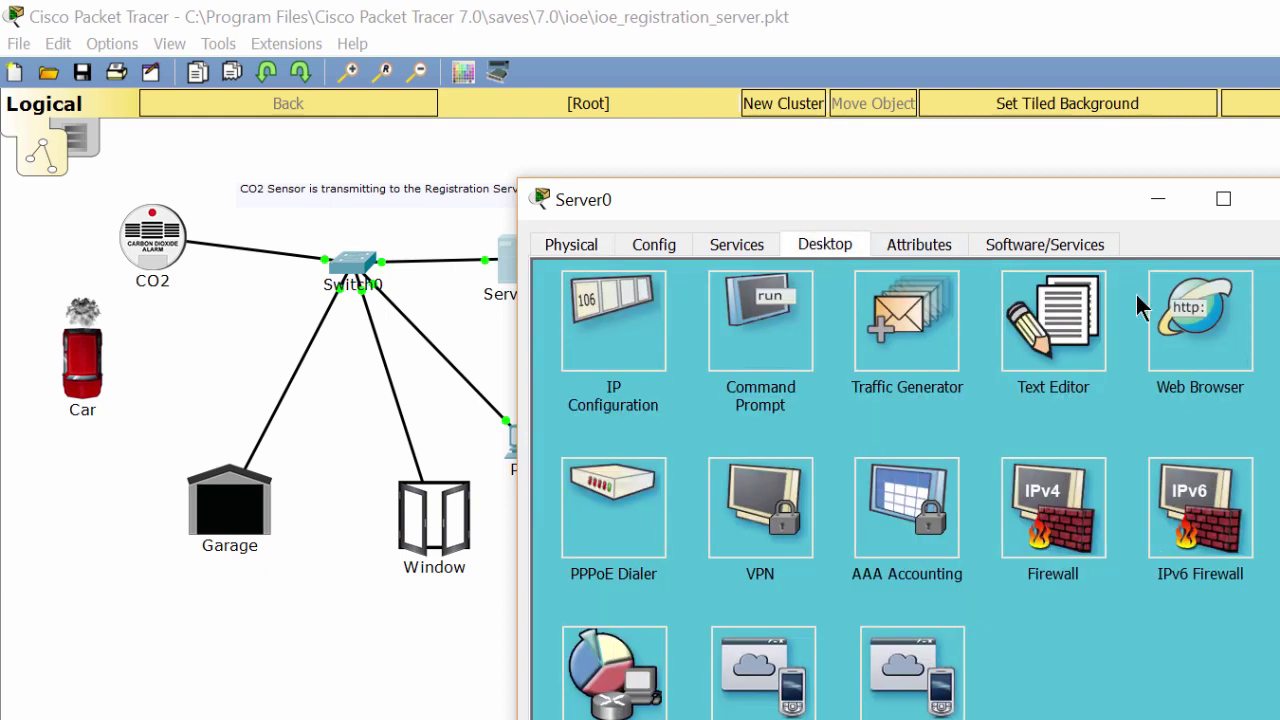
pyautogui.click(1208, 352)
pyautogui.click(779, 318)
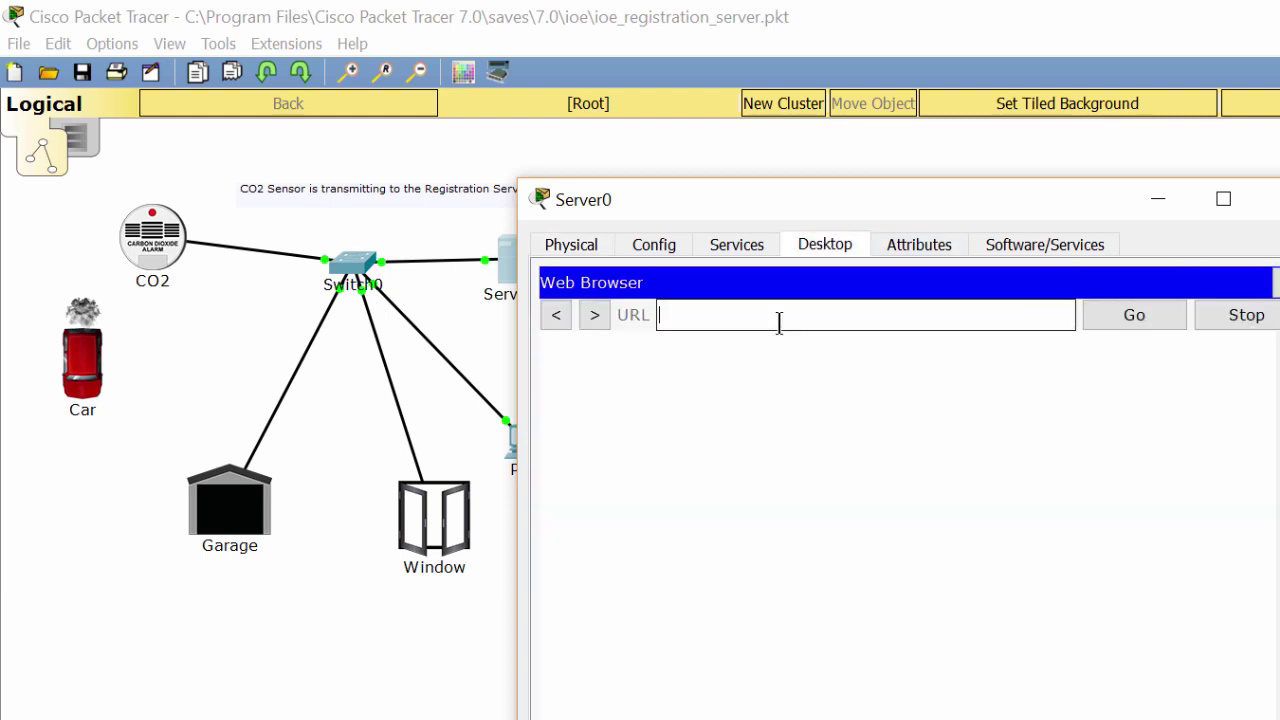
pyautogui.write('1.0.0.1')
pyautogui.click(1110, 322)
# Log in with the server's username and password, then expand the CO2, Garage and Window rows.
pyautogui.click(883, 396)
pyautogui.write('cisco')
pyautogui.press('Tab')
pyautogui.write('cisco')
pyautogui.press('Return')
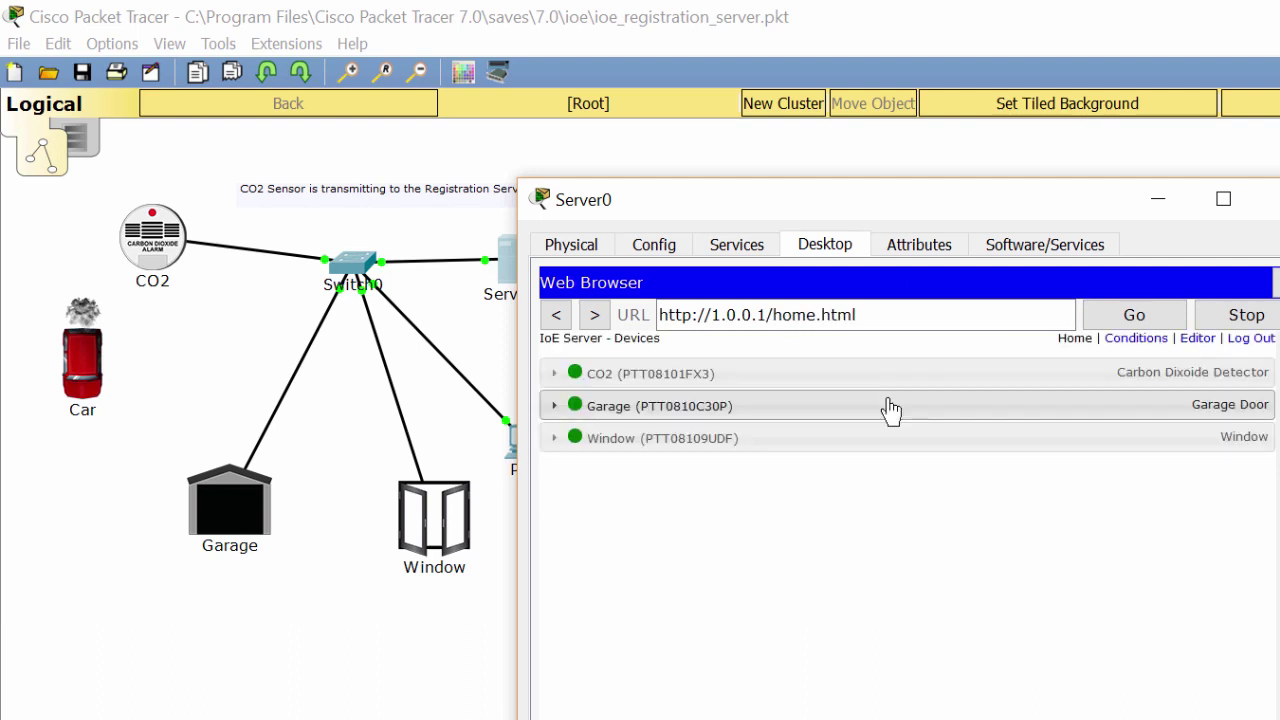
pyautogui.click(593, 375)
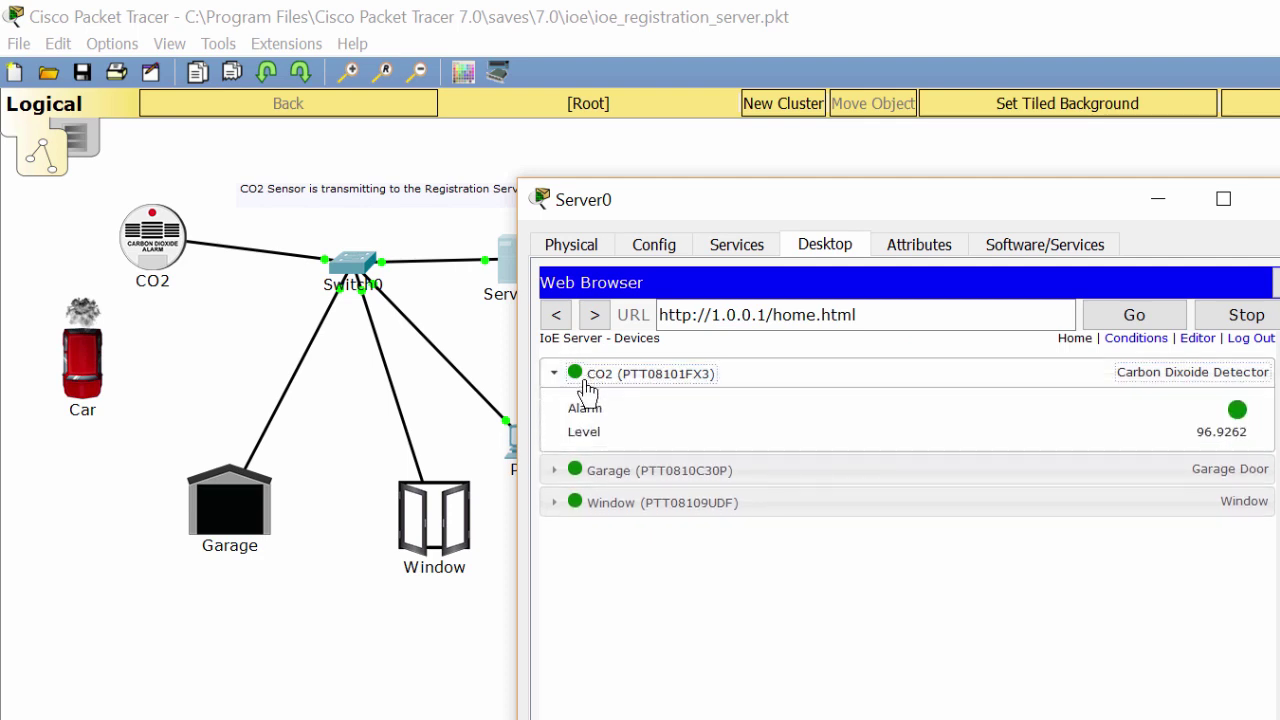
pyautogui.click(588, 470)
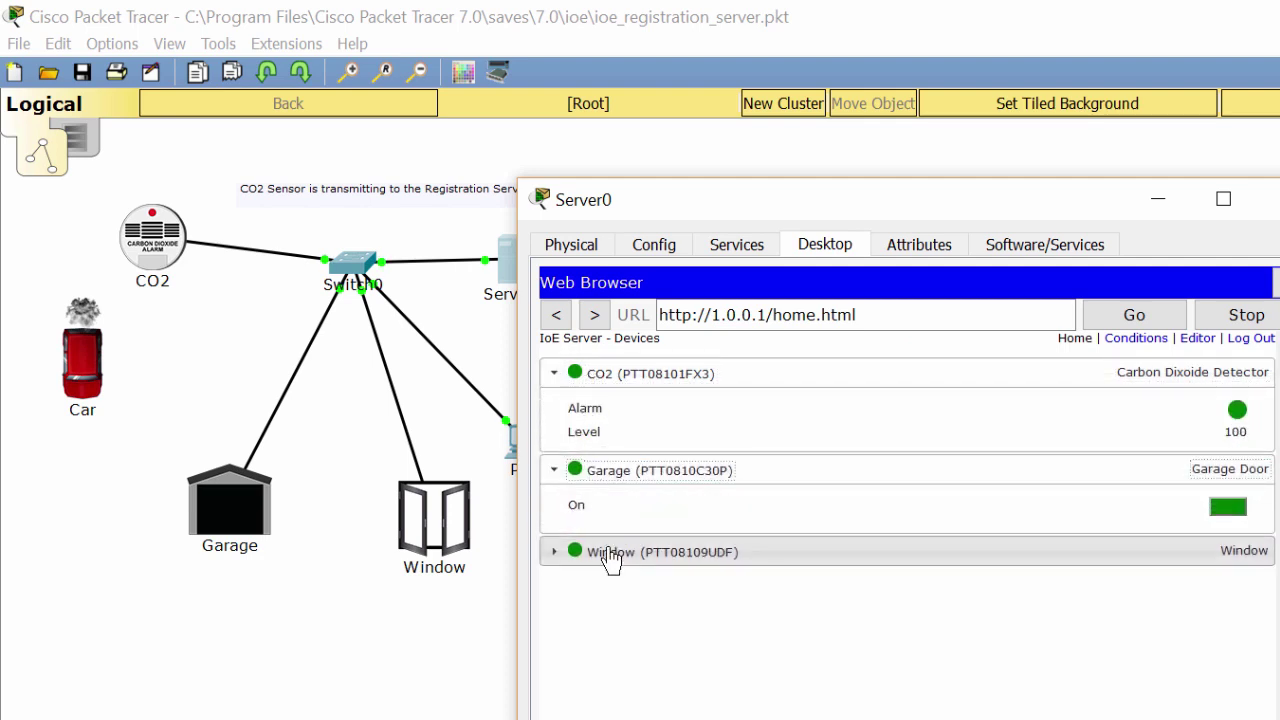
pyautogui.click(603, 551)
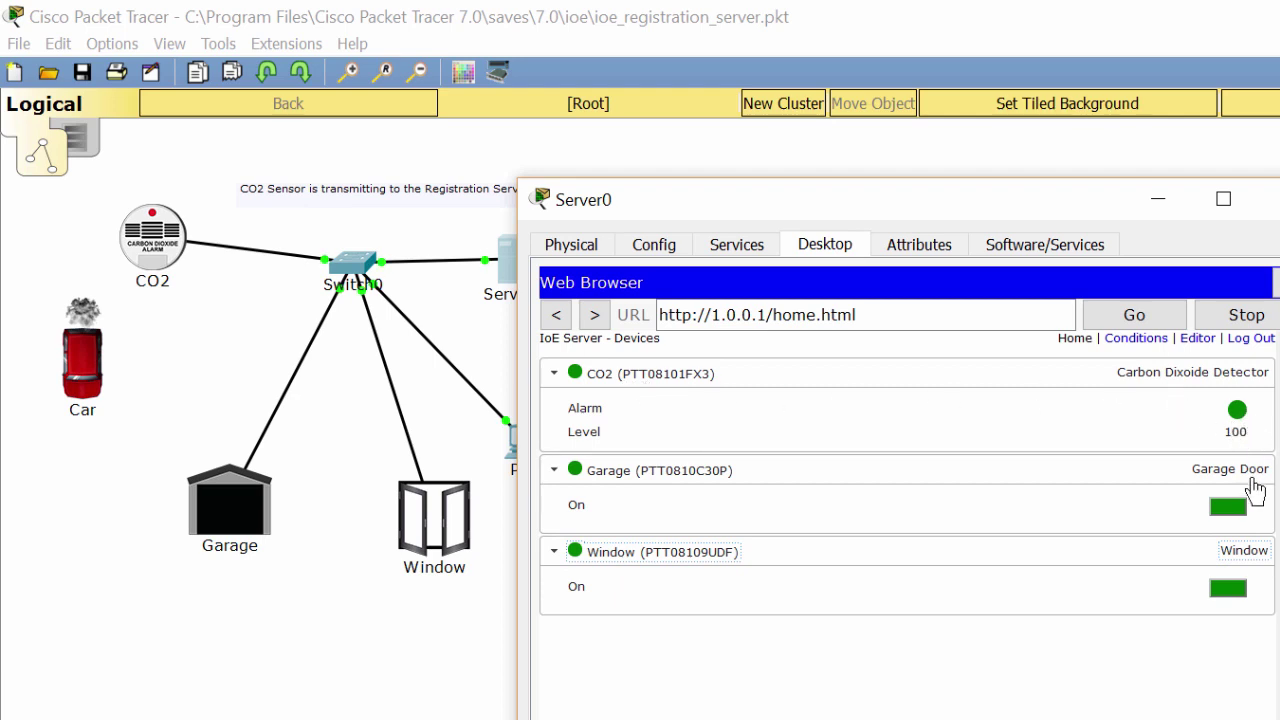
# Turn the car off and show Server0's Conditions page with its four CO2 rules.
pyautogui.keyDown('alt'); pyautogui.click(85, 356); pyautogui.keyUp('alt')
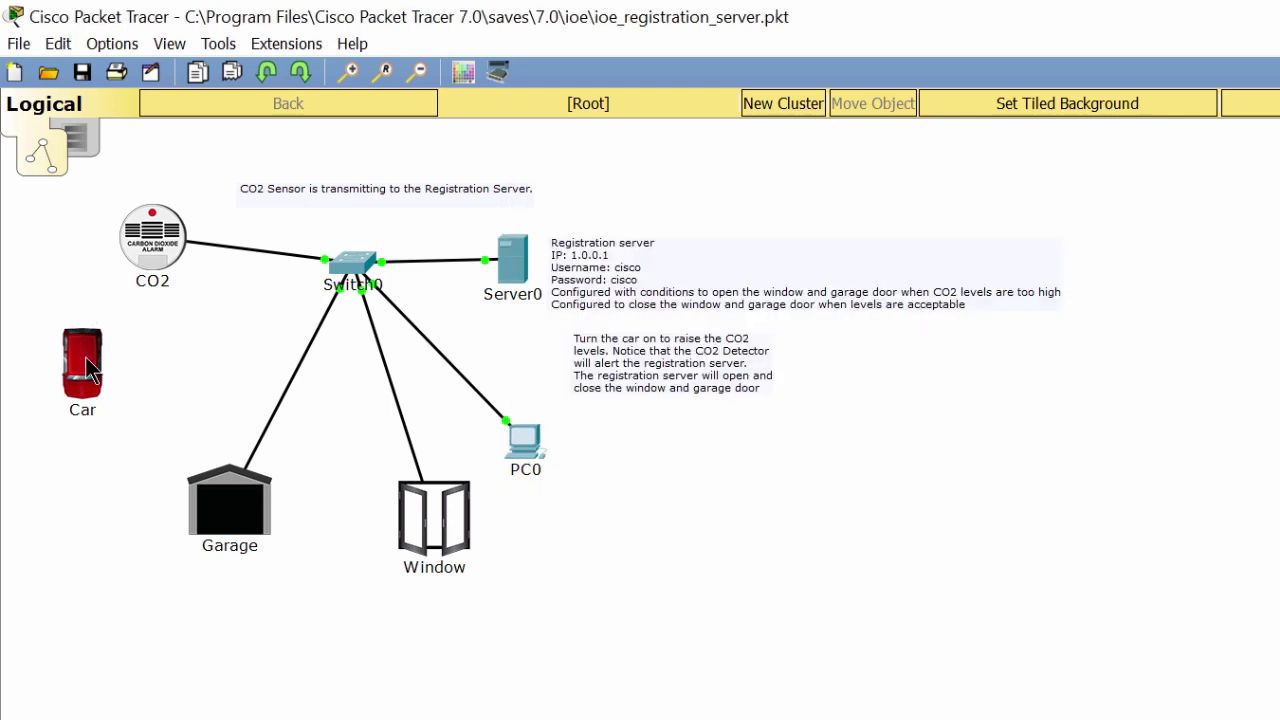
pyautogui.click(497, 266)
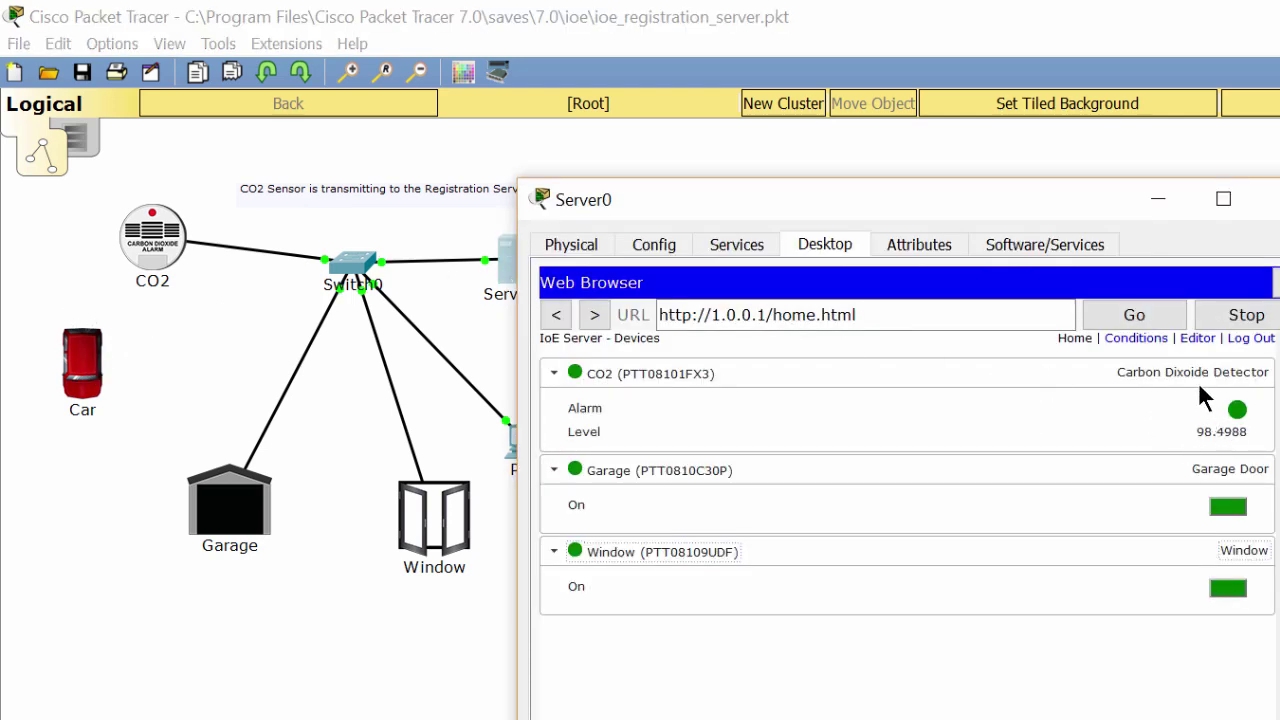
pyautogui.click(1148, 342)
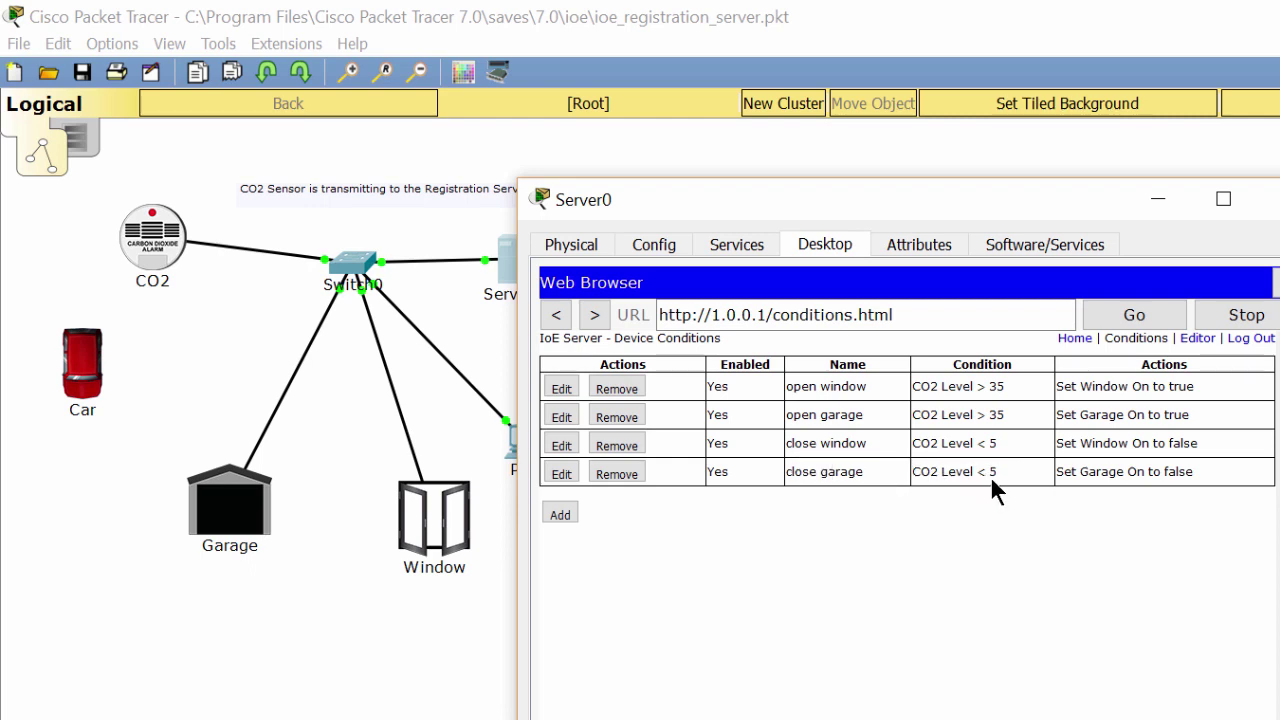
# Set the close window and close garage rules to trigger below CO2 30.
pyautogui.click(568, 446)
pyautogui.click(940, 499)
pyautogui.press('BackSpace')
pyautogui.write('30')
pyautogui.press('Return')
pyautogui.click(561, 473)
pyautogui.click(938, 499)
# Return to the device page and watch CO2 fall to 71.9776.
pyautogui.click(1070, 340)
pyautogui.click(1177, 378)
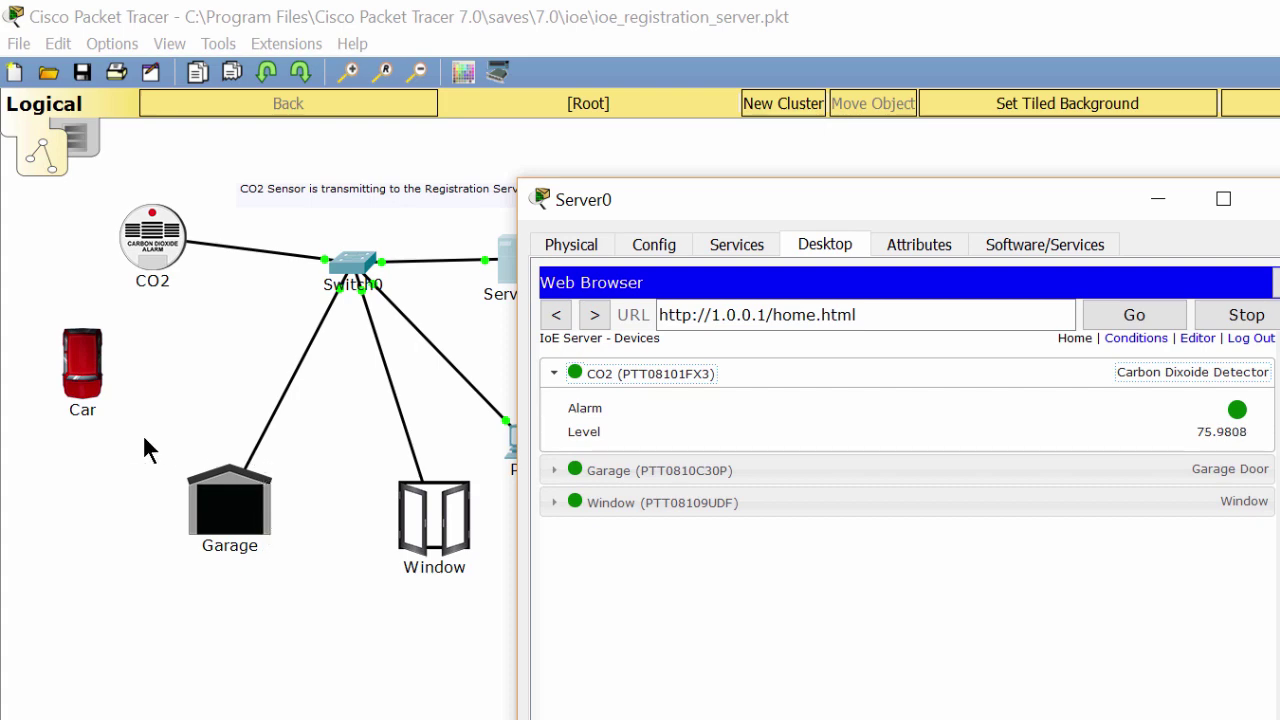
pyautogui.moveTo(137, 437); pyautogui.dragTo(471, 584)
pyautogui.hotkey('alt', 'Tab')
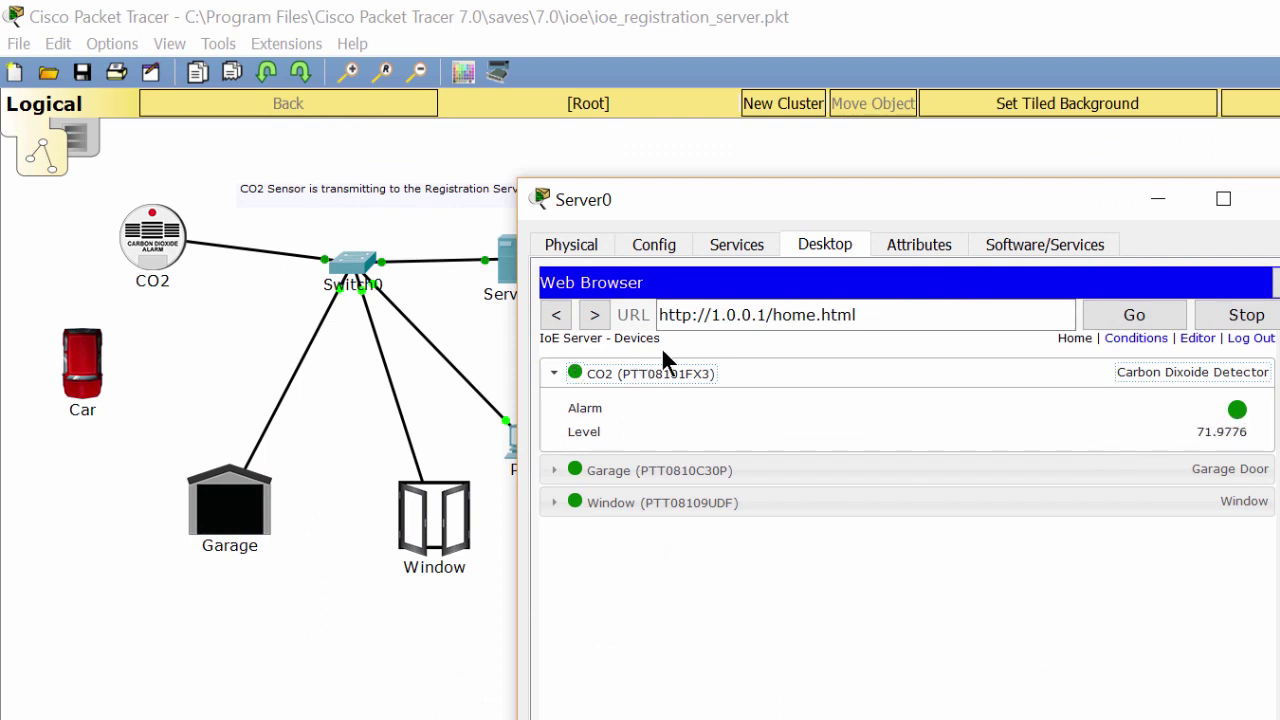
# Change the open window and open garage rules to trigger above CO2 60.
pyautogui.click(1148, 340)
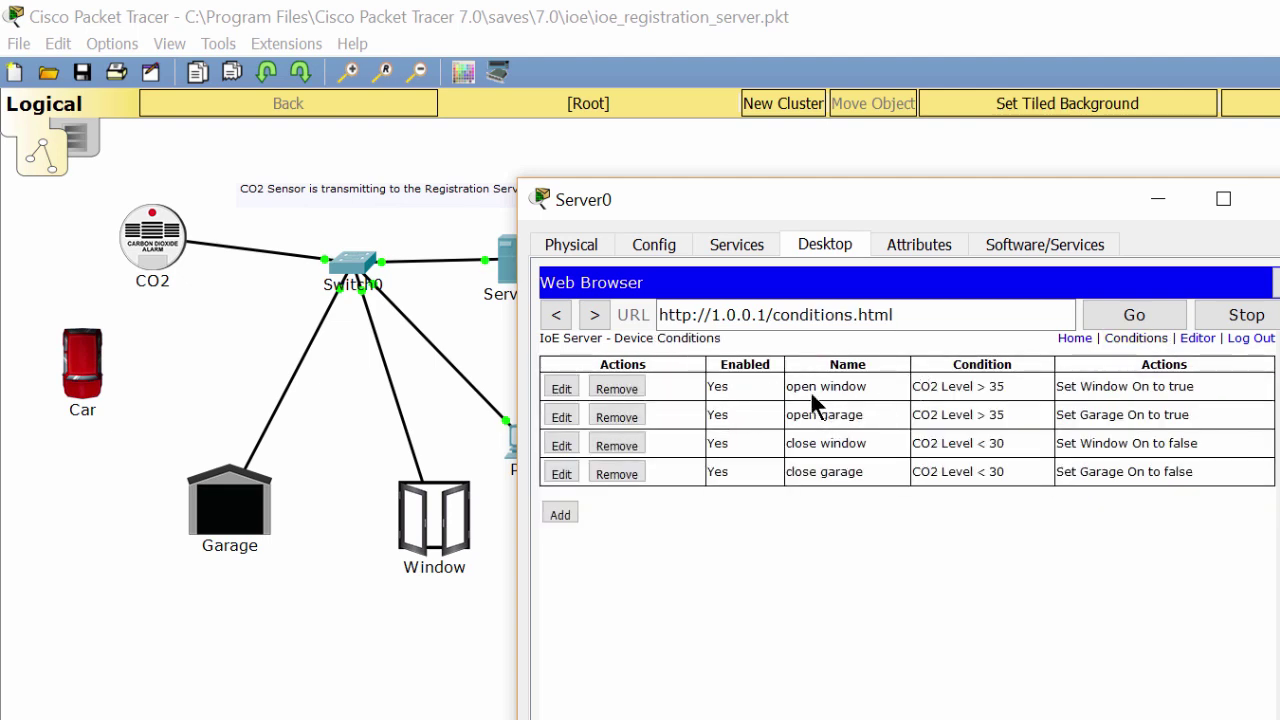
pyautogui.click(561, 389)
pyautogui.click(953, 498)
pyautogui.doubleClick(953, 498)
pyautogui.write('50')
pyautogui.press('BackSpace')
pyautogui.press('BackSpace')
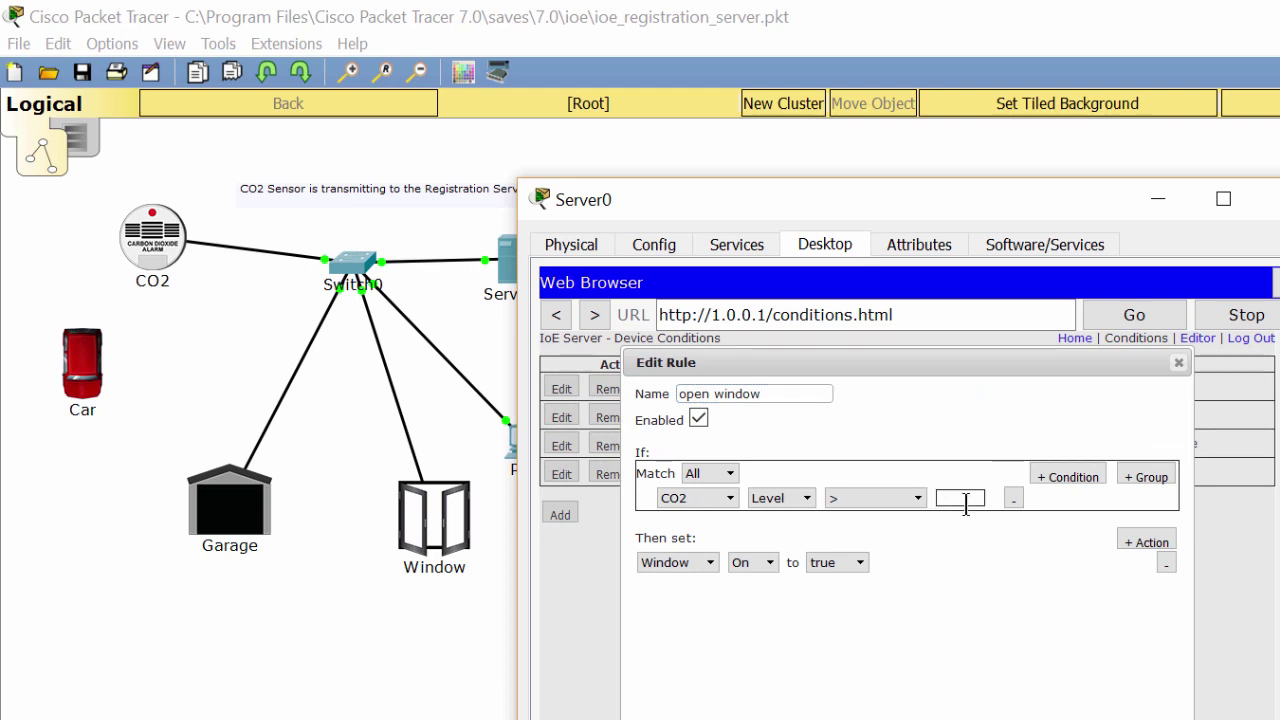
pyautogui.write('60')
pyautogui.click(980, 690)
pyautogui.click(562, 418)
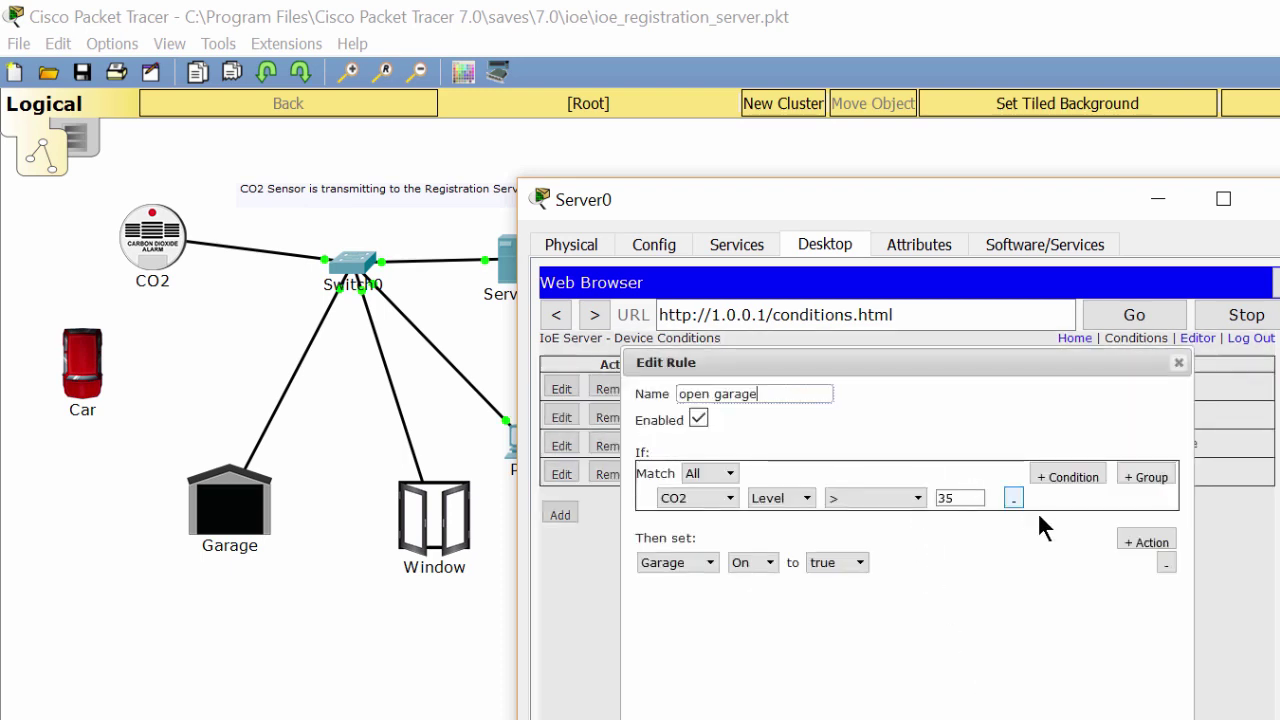
pyautogui.doubleClick(962, 503)
pyautogui.write('60')
pyautogui.press('Return')
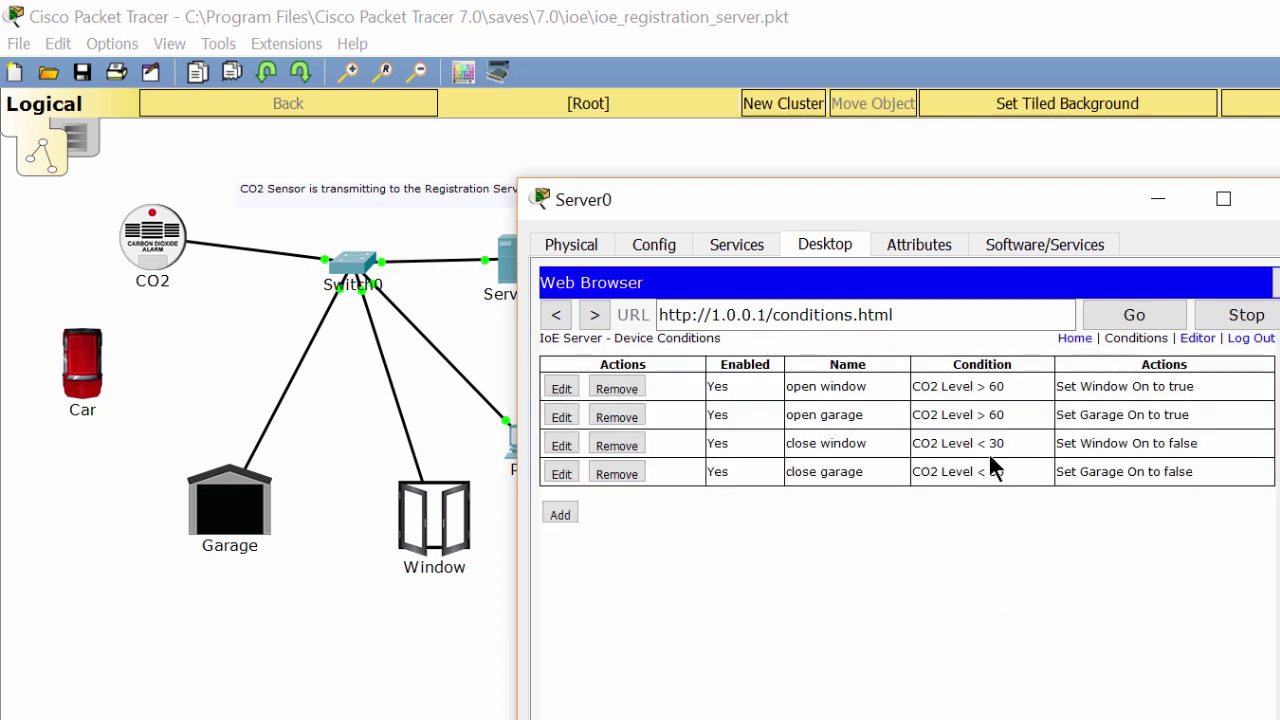
# Change the close window and close garage rules to trigger below CO2 55.
pyautogui.click(572, 446)
pyautogui.doubleClick(966, 503)
pyautogui.write('55')
pyautogui.press('Return')
pyautogui.click(562, 473)
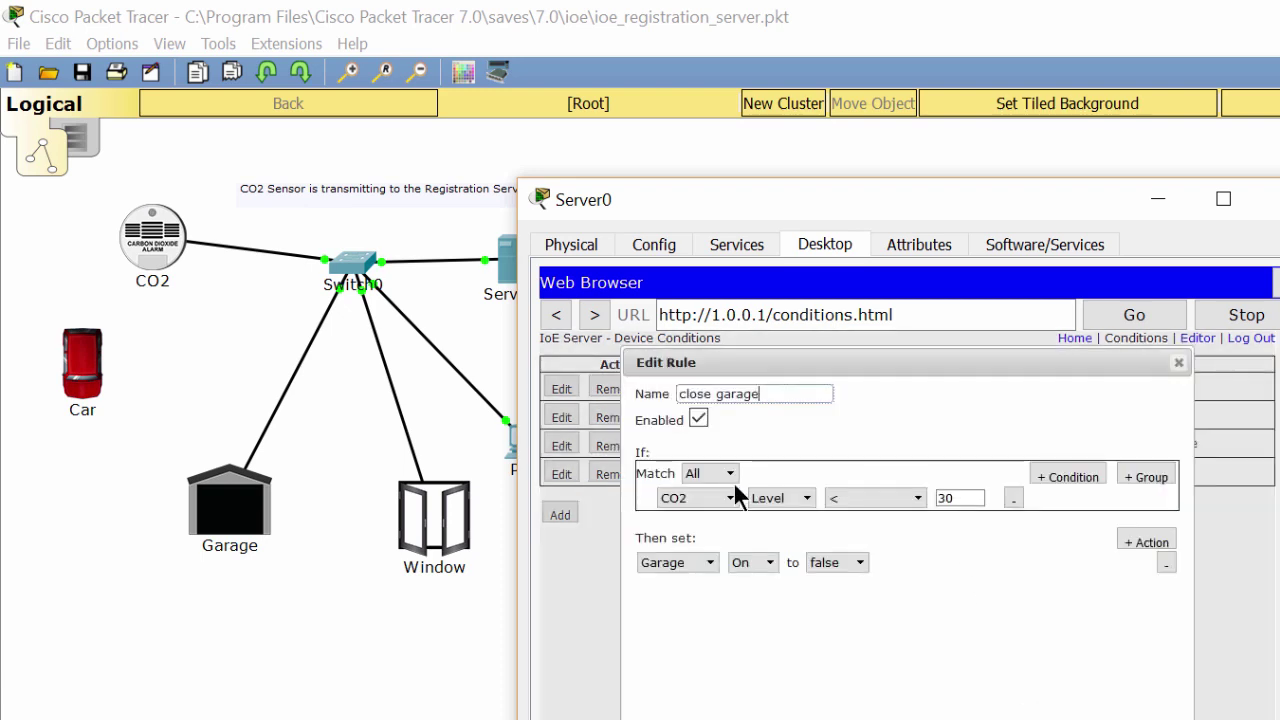
pyautogui.doubleClick(962, 497)
pyautogui.write('55')
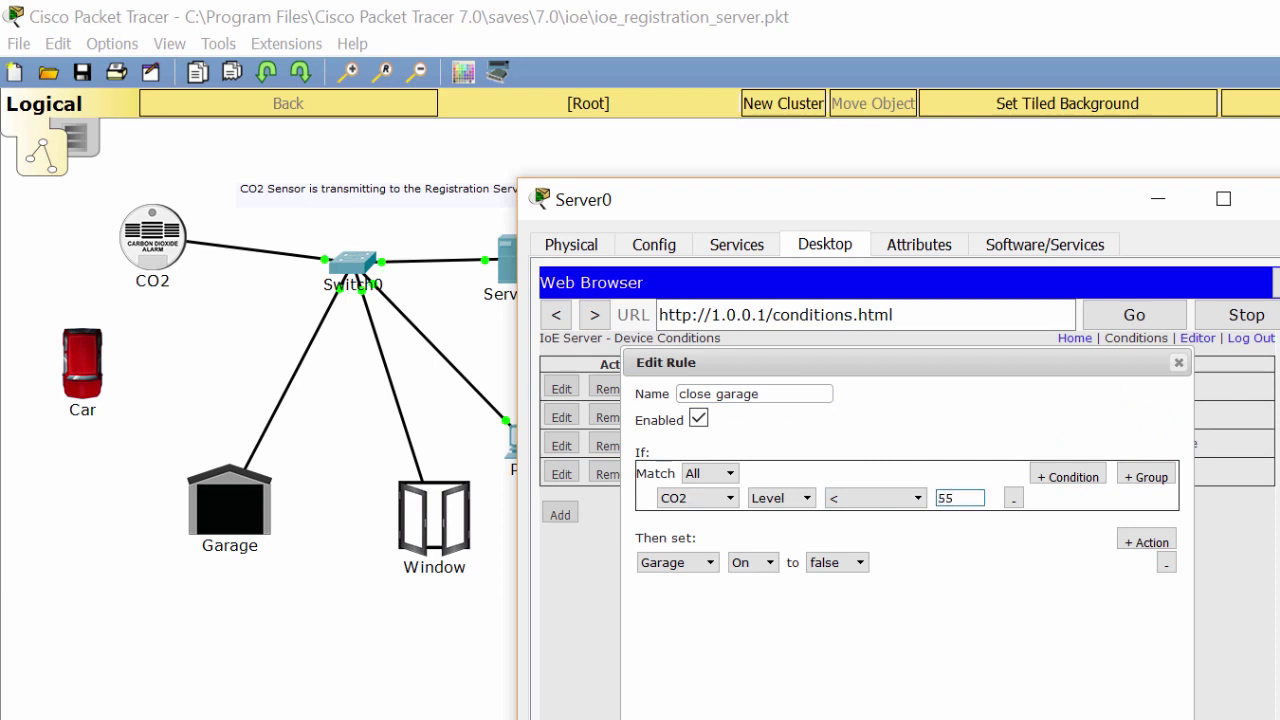
pyautogui.press('Return')
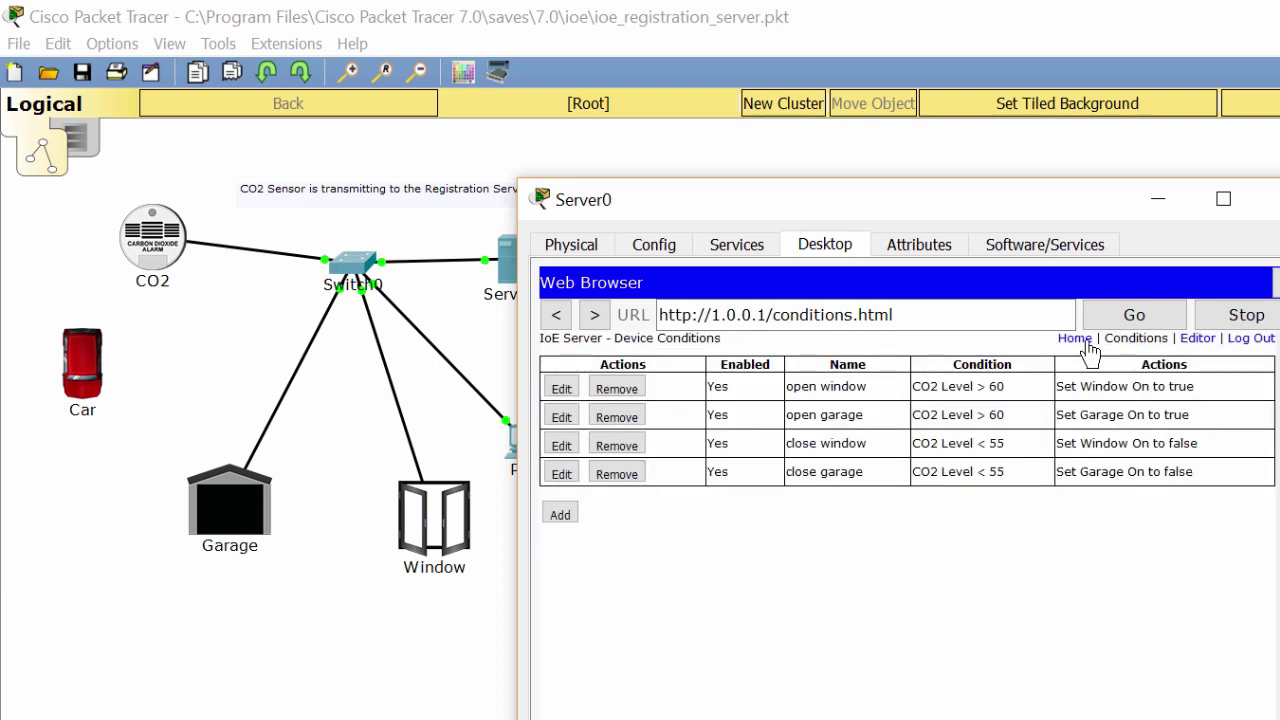
# Check the device page: CO2 reads 51.9617, with Garage and Window now off.
pyautogui.click(1078, 339)
pyautogui.click(1185, 380)
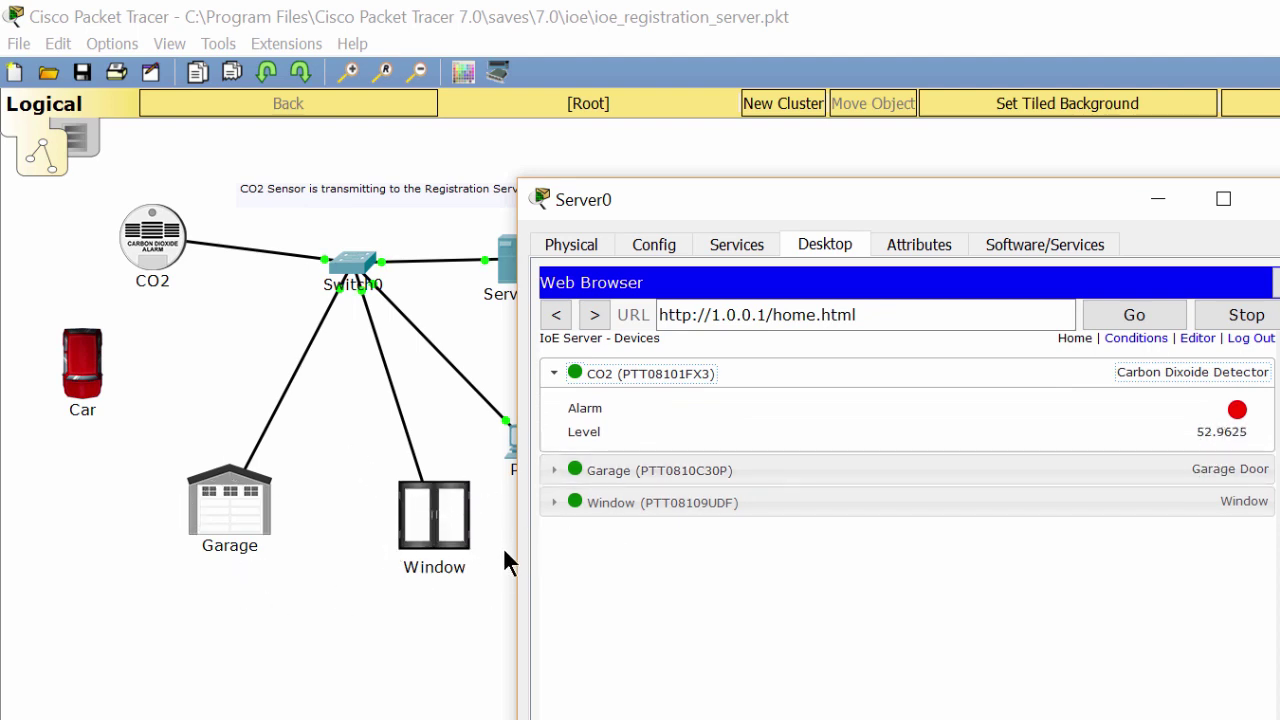
pyautogui.click(605, 476)
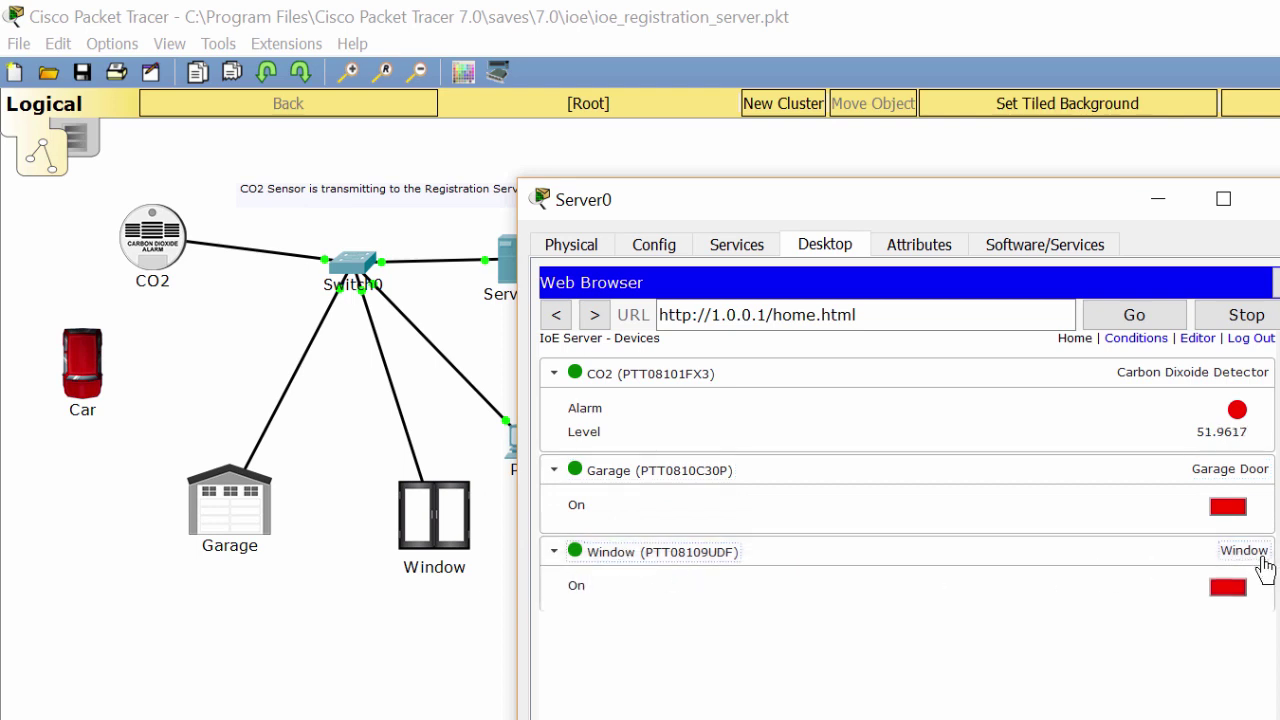